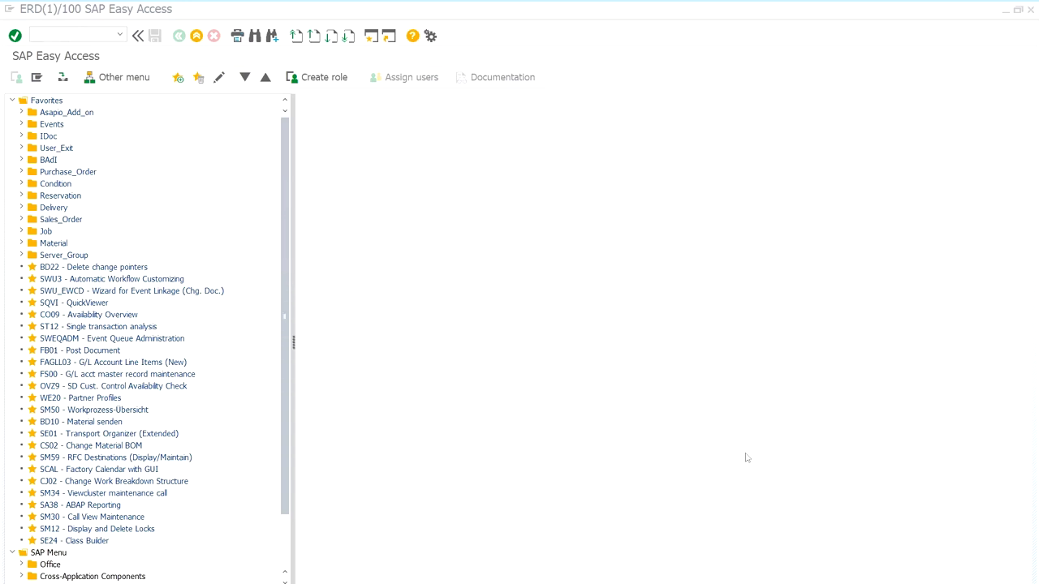
Step: Run transaction /n/ASADEV/DESIGN from the command field to reach the Display ASAPIO Payload screen
{"action": "left_click", "coordinate": [40, 36]}
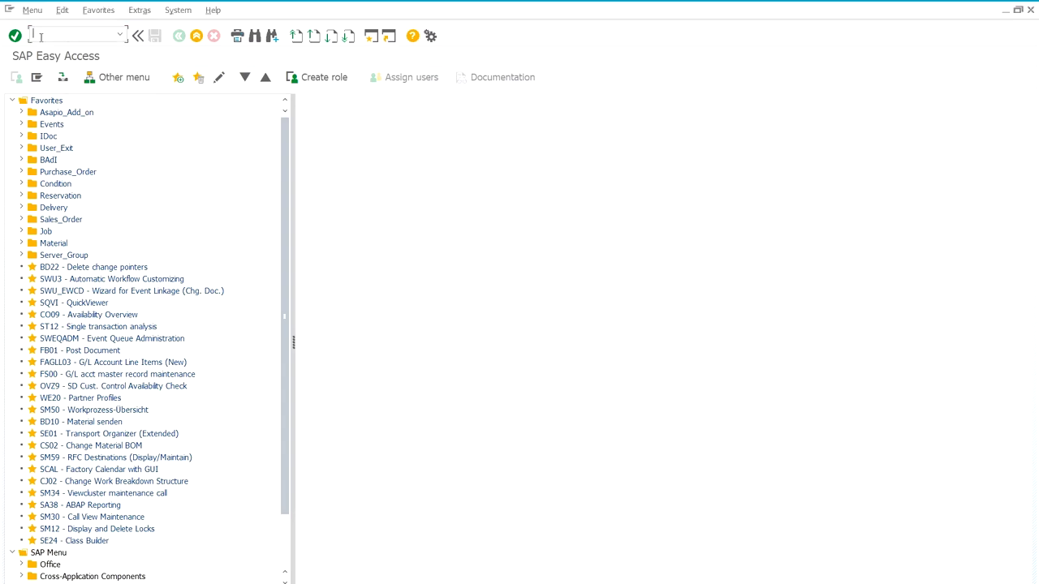
{"action": "key", "text": "Down"}
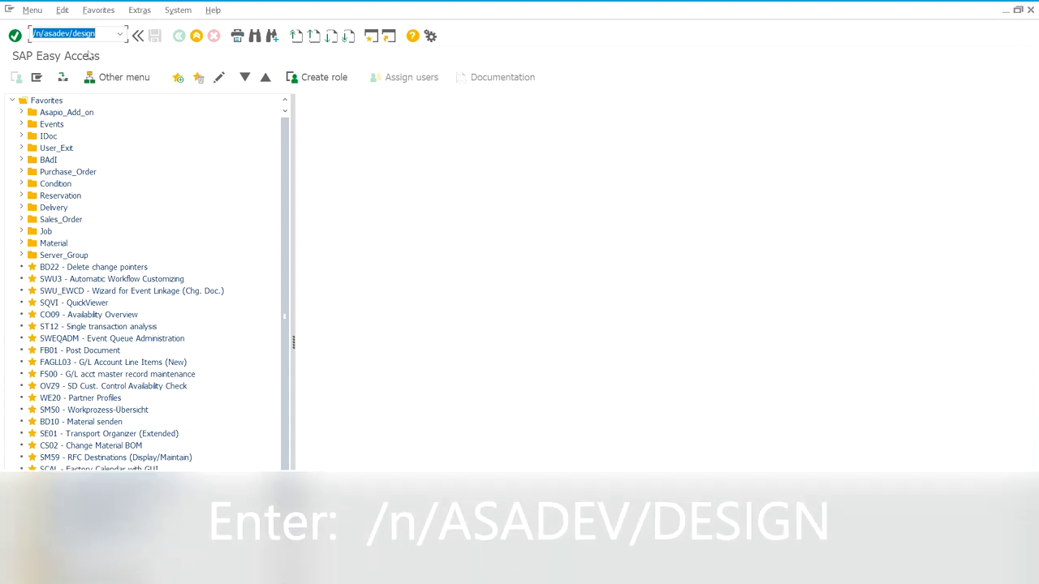
{"action": "key", "text": "Return"}
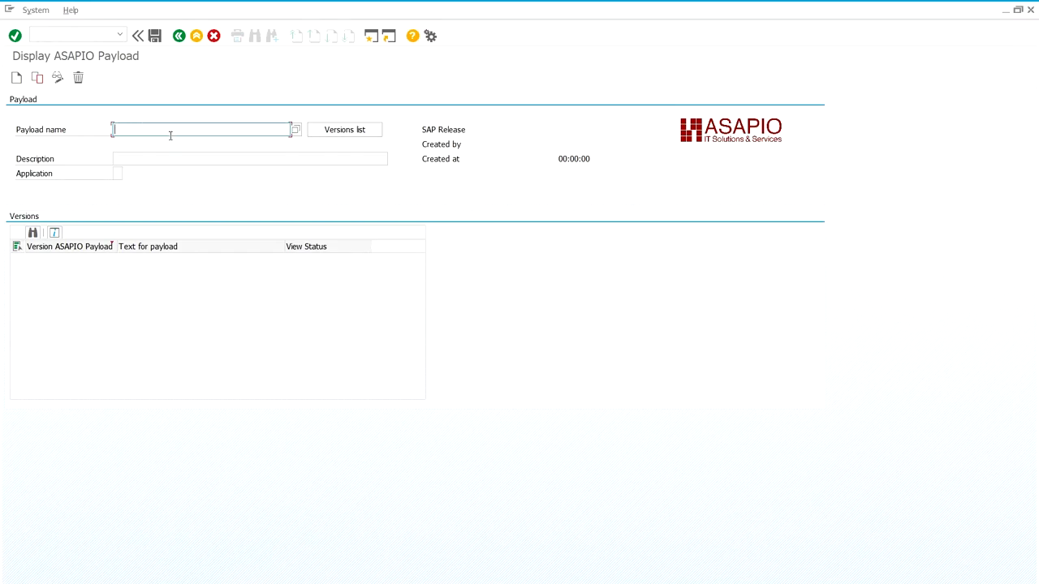
{"action": "key", "text": "F4"}
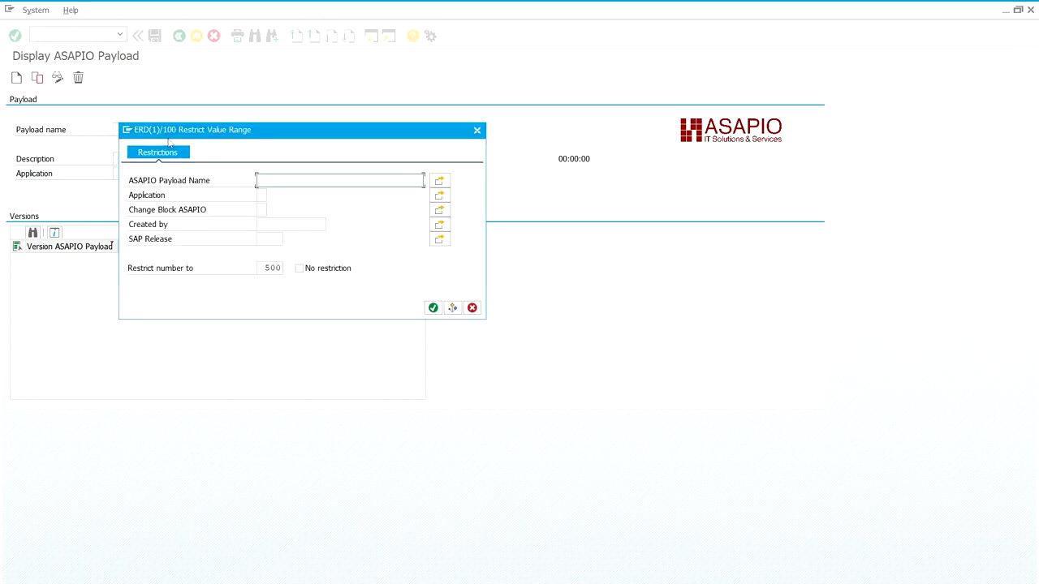
{"action": "key", "text": "Return"}
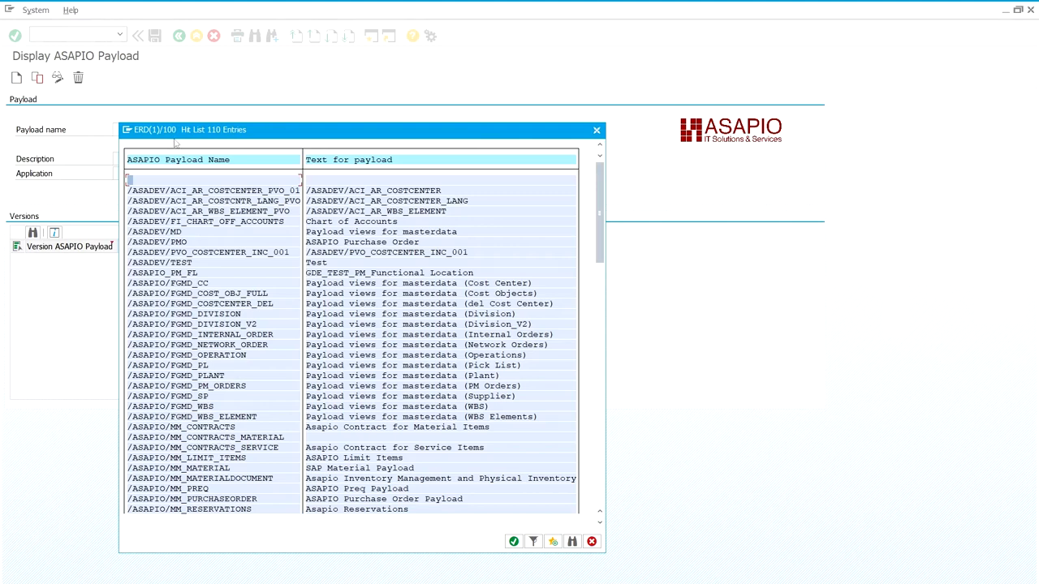
{"action": "left_click", "coordinate": [233, 428]}
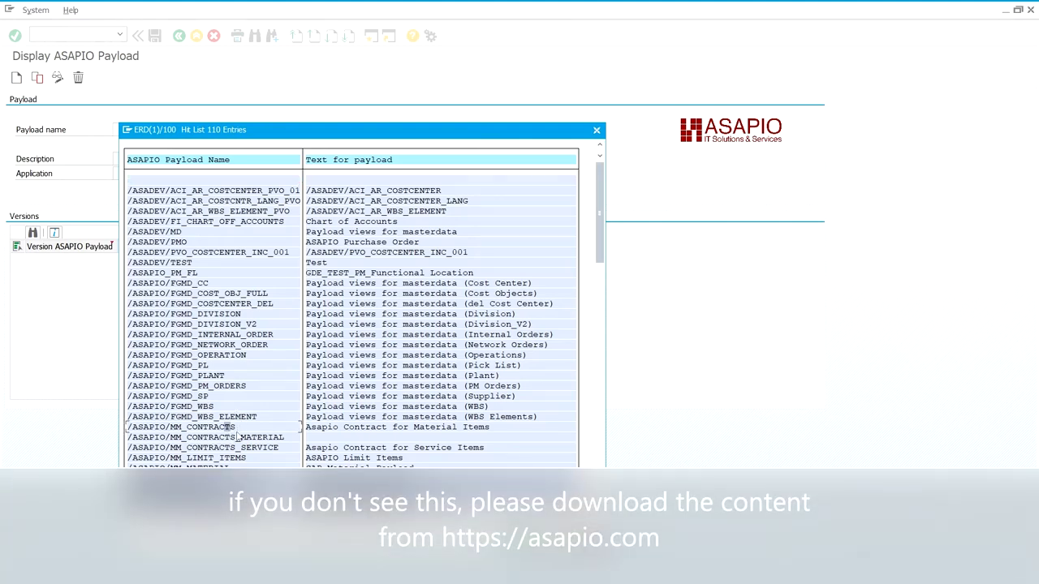
{"action": "scroll", "coordinate": [272, 440], "scroll_direction": "down", "scroll_amount": 1}
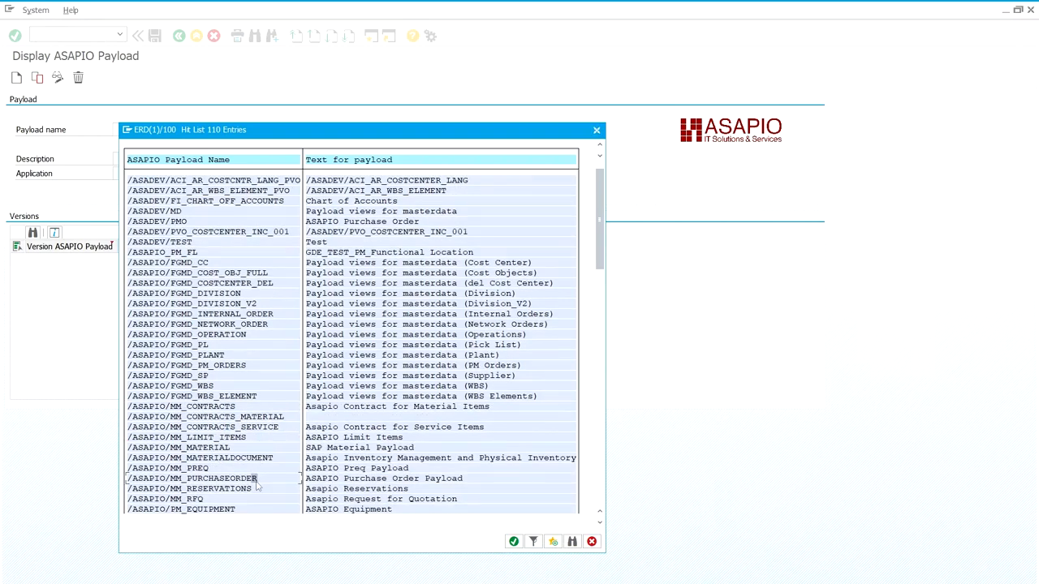
{"action": "left_click", "coordinate": [254, 490]}
{"action": "scroll", "coordinate": [215, 474], "scroll_direction": "down", "scroll_amount": 2}
{"action": "scroll", "coordinate": [223, 473], "scroll_direction": "down", "scroll_amount": 1}
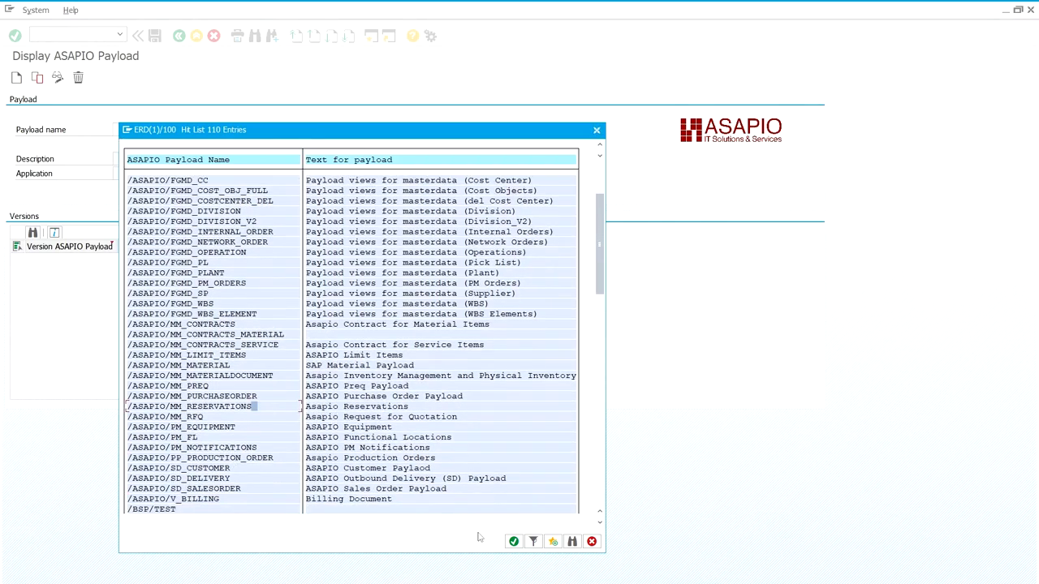
{"action": "left_click", "coordinate": [592, 542]}
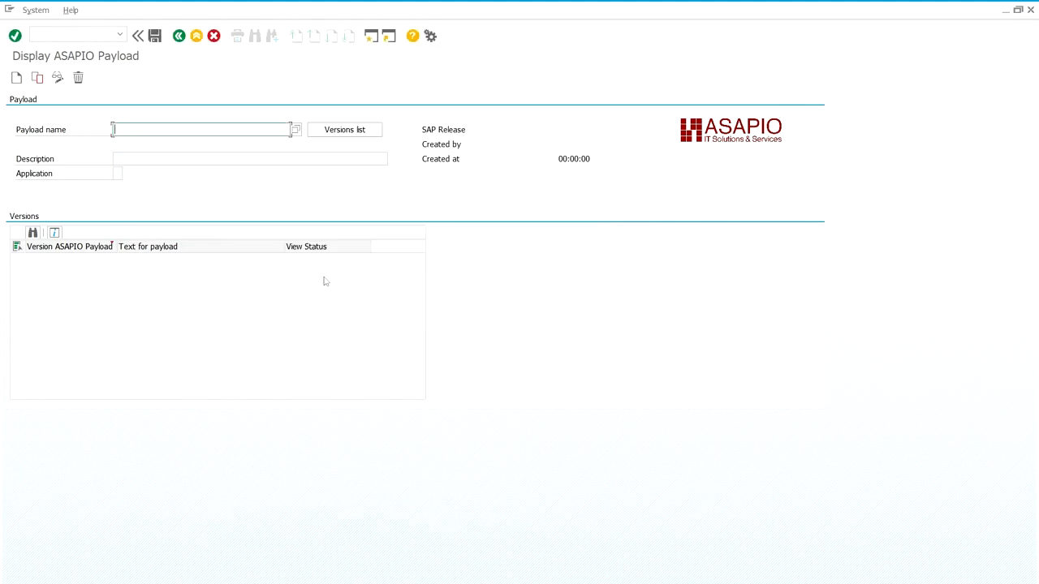
Step: Create payload MY_SD_ORDER_PAYLOAD with application V and version 1, recalled from input history
{"action": "left_click", "coordinate": [16, 79]}
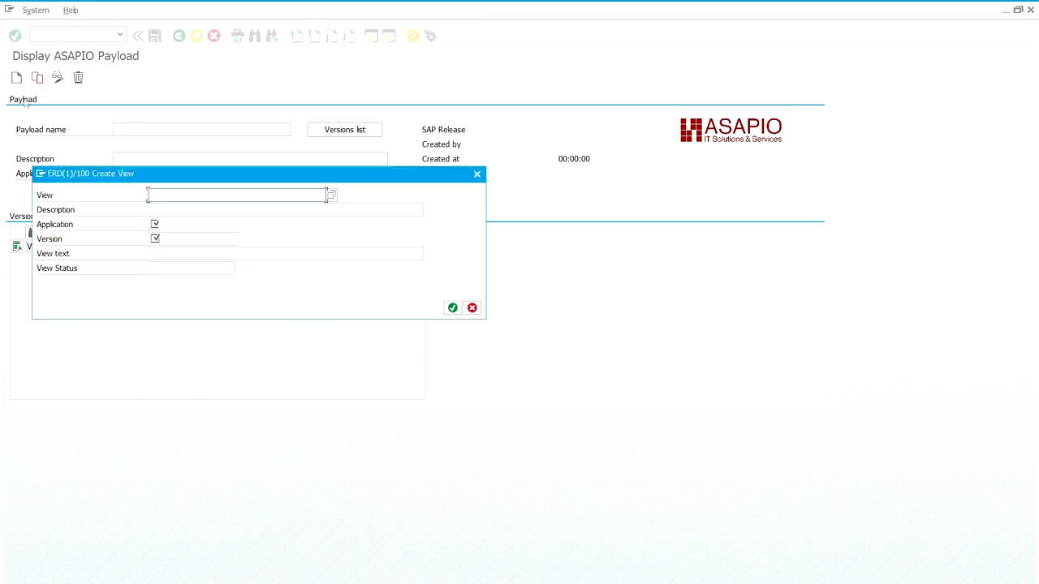
{"action": "key", "text": "Down"}
{"action": "key", "text": "Down"}
{"action": "key", "text": "Down"}
{"action": "key", "text": "Down"}
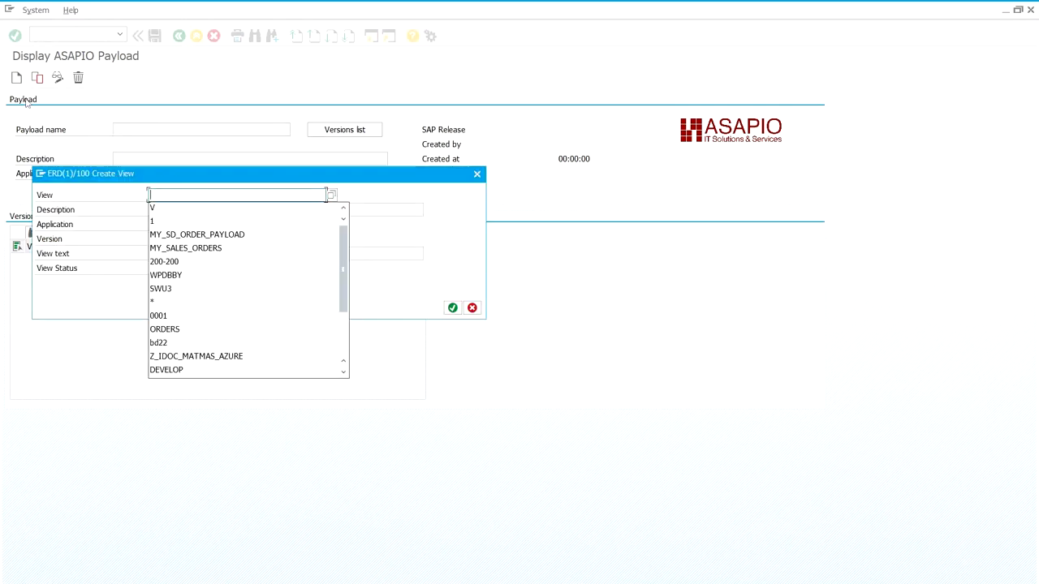
{"action": "key", "text": "Return"}
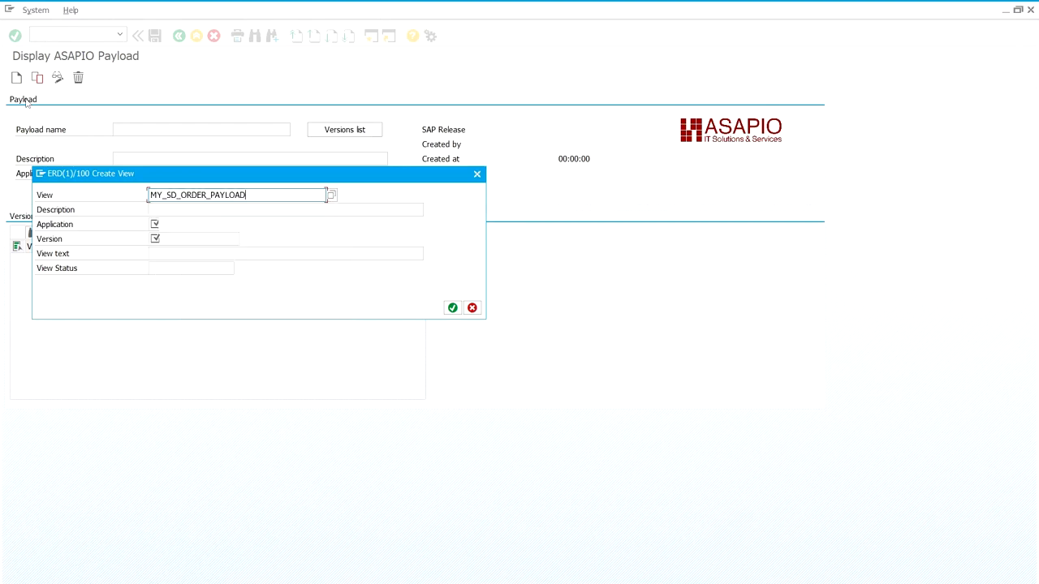
{"action": "key", "text": "Tab"}
{"action": "key", "text": "Tab"}
{"action": "key", "text": "Down"}
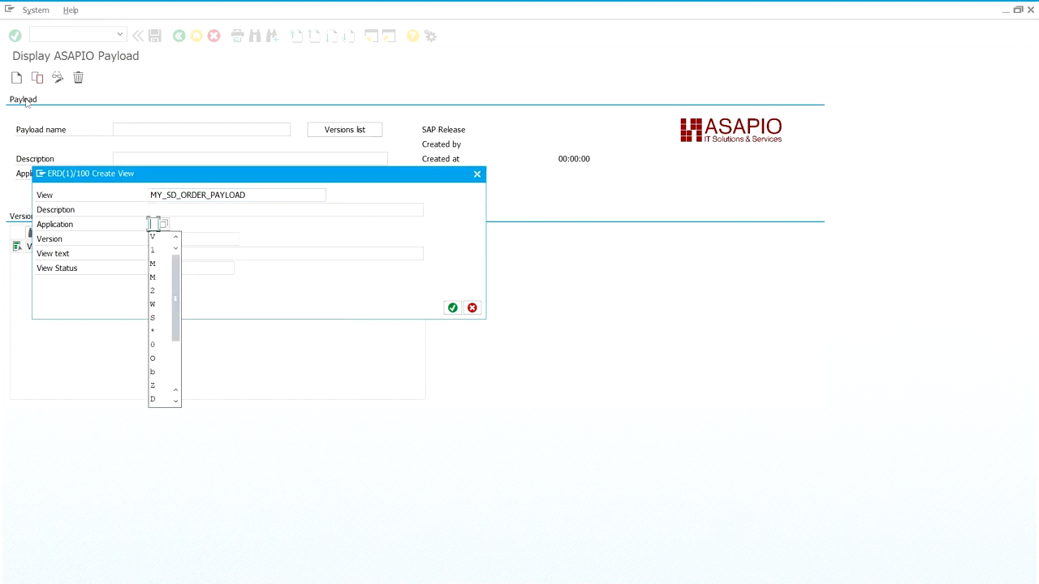
{"action": "key", "text": "Escape"}
{"action": "key", "text": "Tab"}
{"action": "key", "text": "Down"}
{"action": "key", "text": "Down"}
{"action": "key", "text": "Down"}
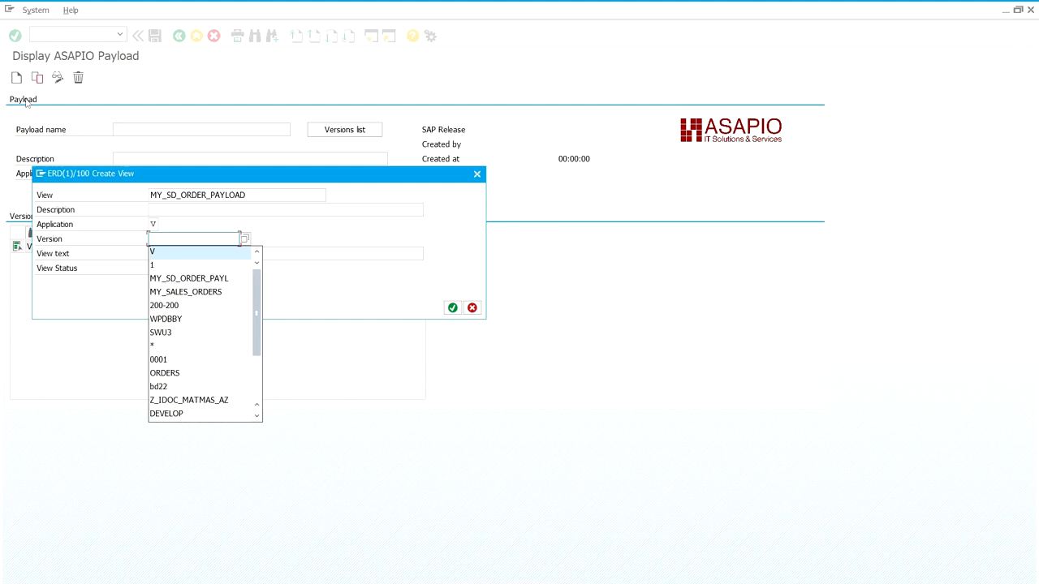
{"action": "key", "text": "Return"}
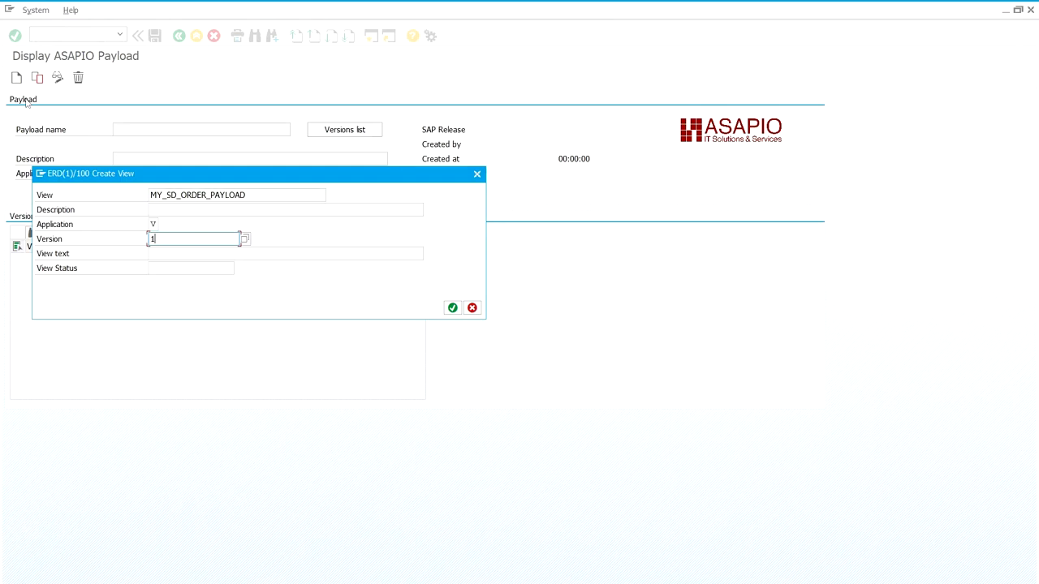
{"action": "key", "text": "Return"}
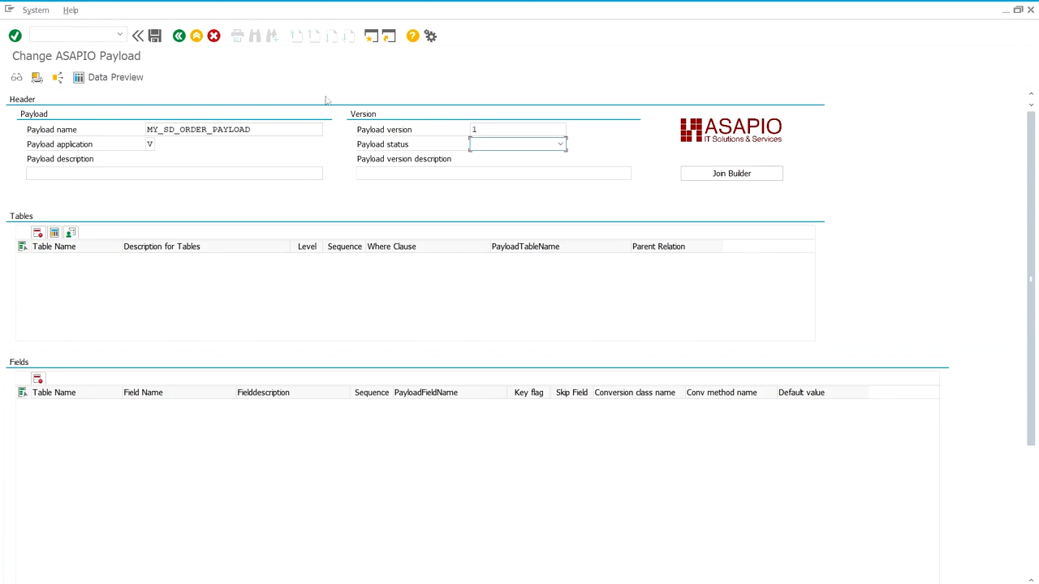
Step: Set the payload status to In Development and open the Join Builder
{"action": "left_click", "coordinate": [538, 148]}
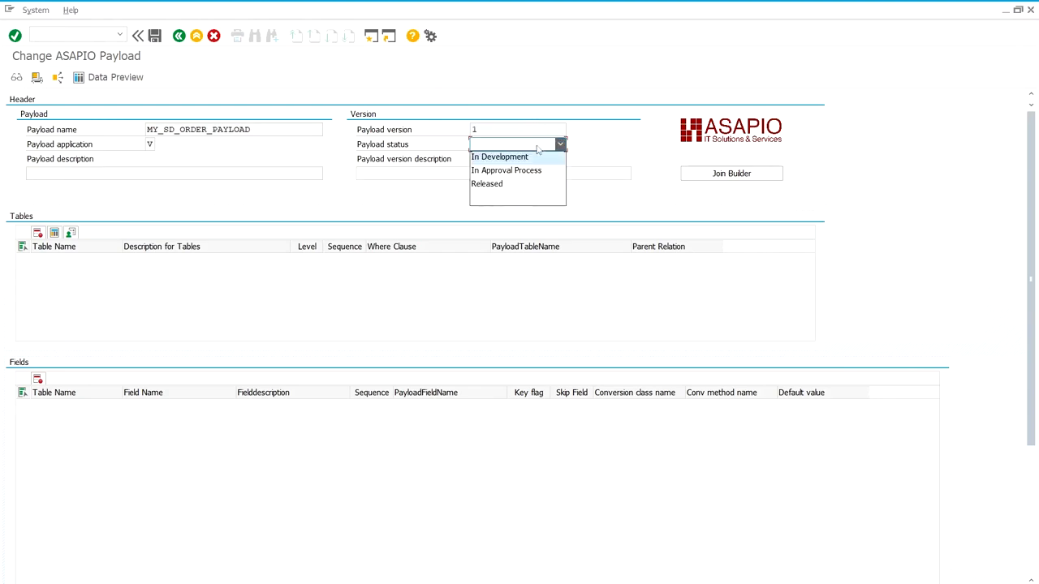
{"action": "left_click", "coordinate": [530, 159]}
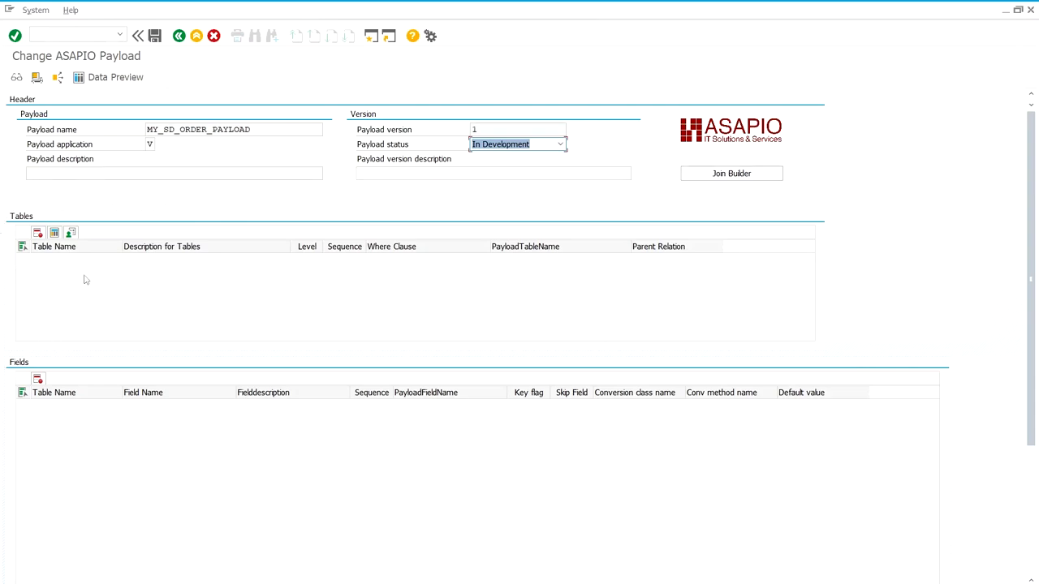
{"action": "left_click", "coordinate": [727, 175]}
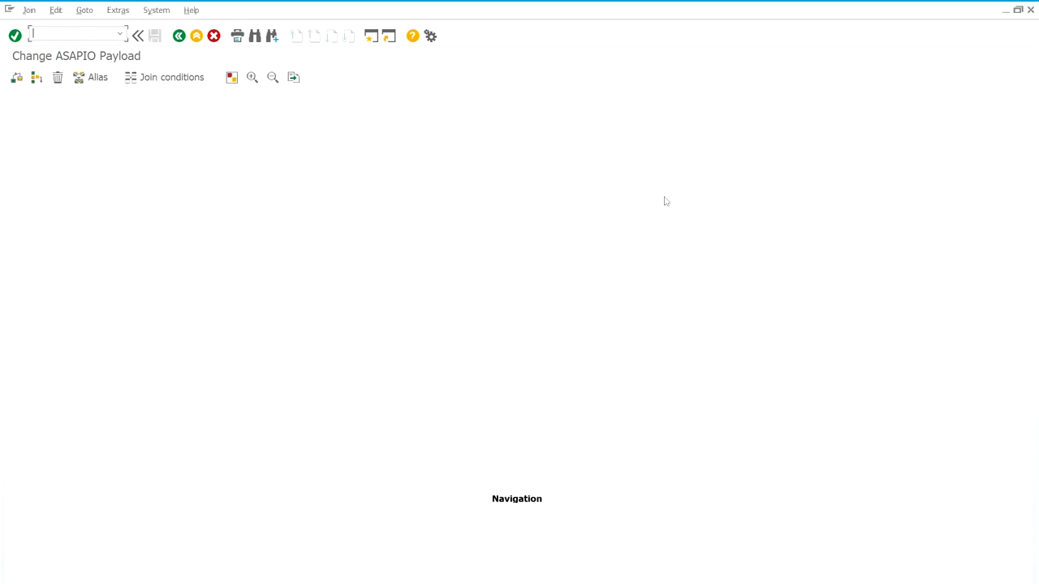
Step: Add tables VBAK and VBAP to the join canvas and move VBAP further right
{"action": "left_click", "coordinate": [35, 78]}
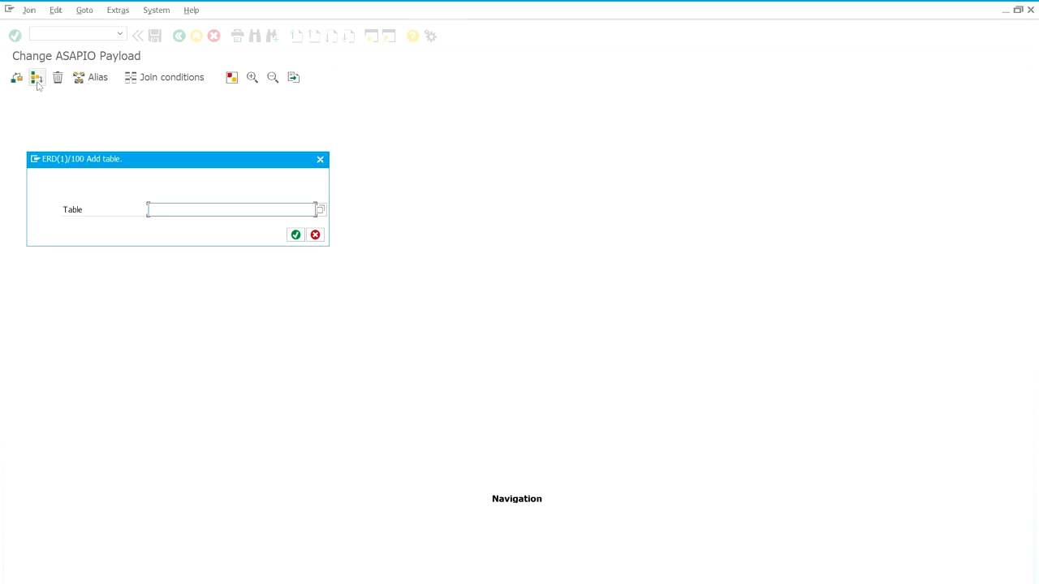
{"action": "type", "text": "VBAK"}
{"action": "key", "text": "Return"}
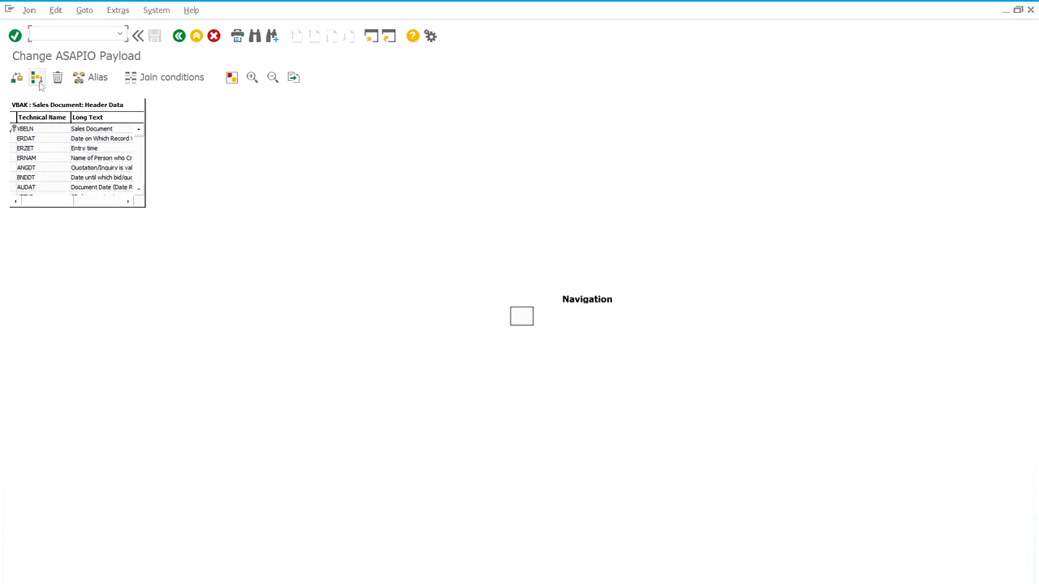
{"action": "left_click", "coordinate": [37, 82]}
{"action": "type", "text": "VBAP"}
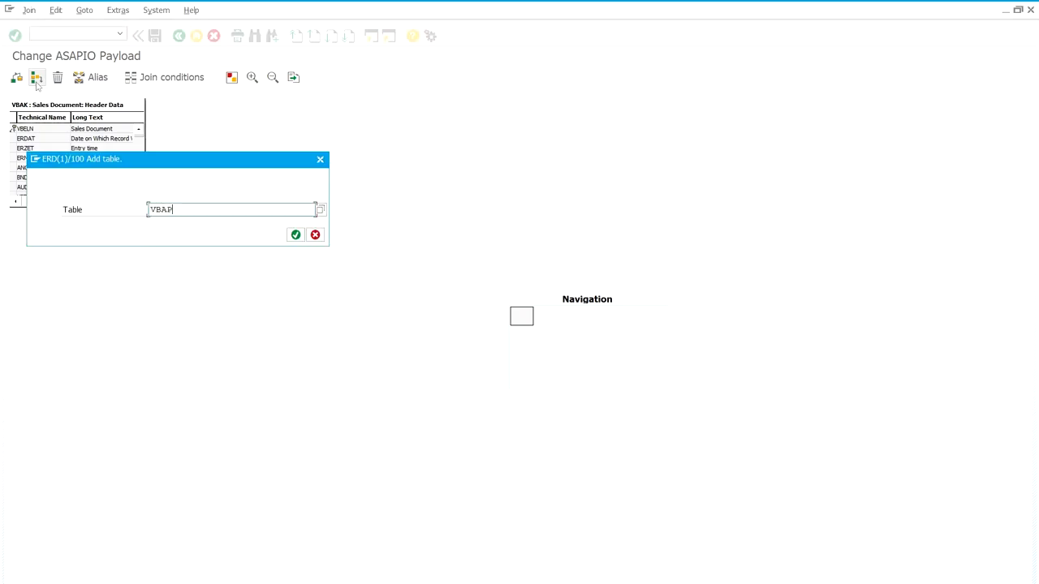
{"action": "key", "text": "Return"}
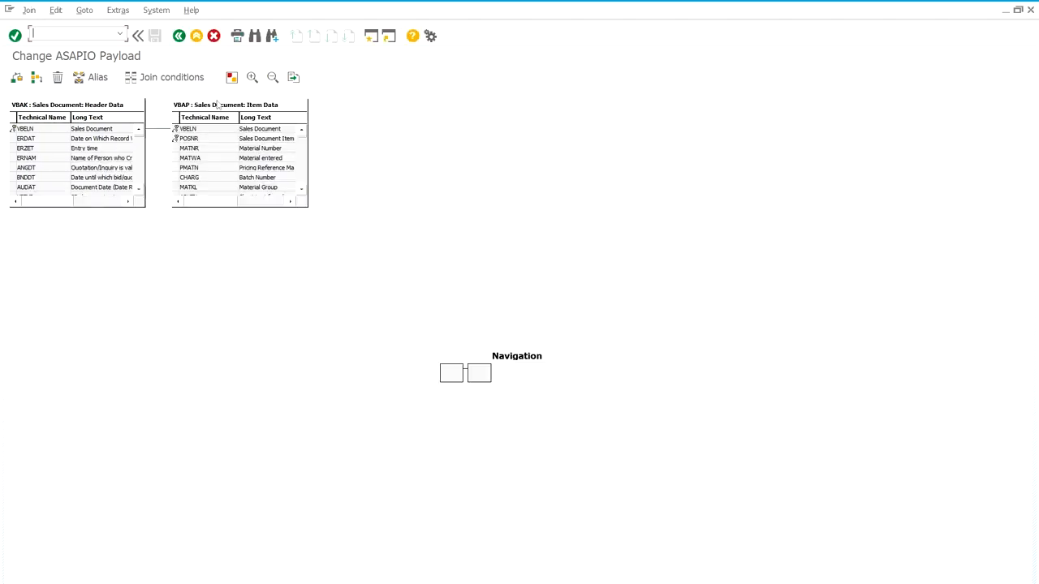
{"action": "left_click_drag", "start_coordinate": [223, 111], "coordinate": [277, 114]}
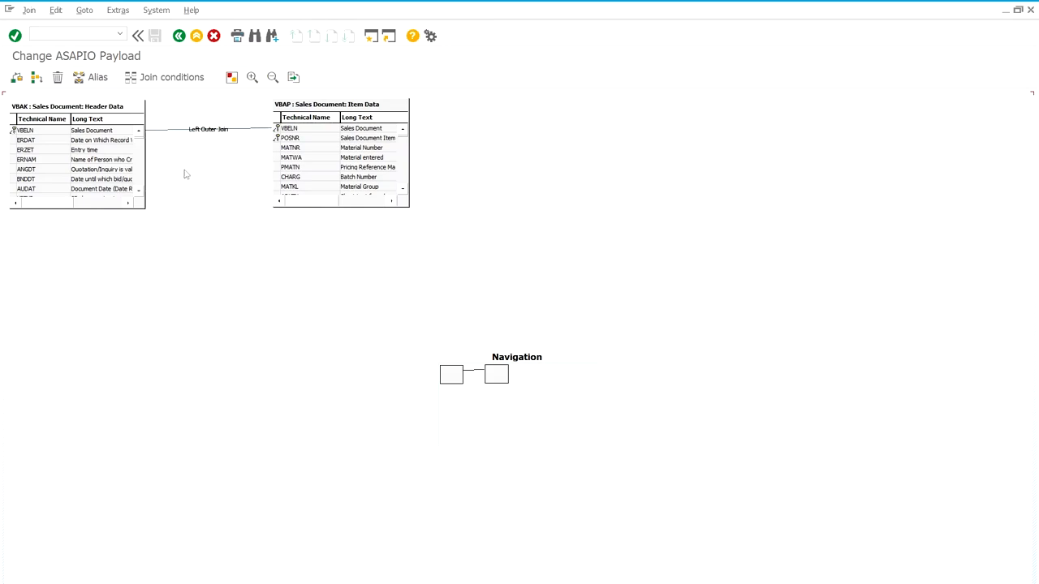
Step: Back on the payload, name the VBAK table Header and the VBAP table Items
{"action": "left_click", "coordinate": [178, 41]}
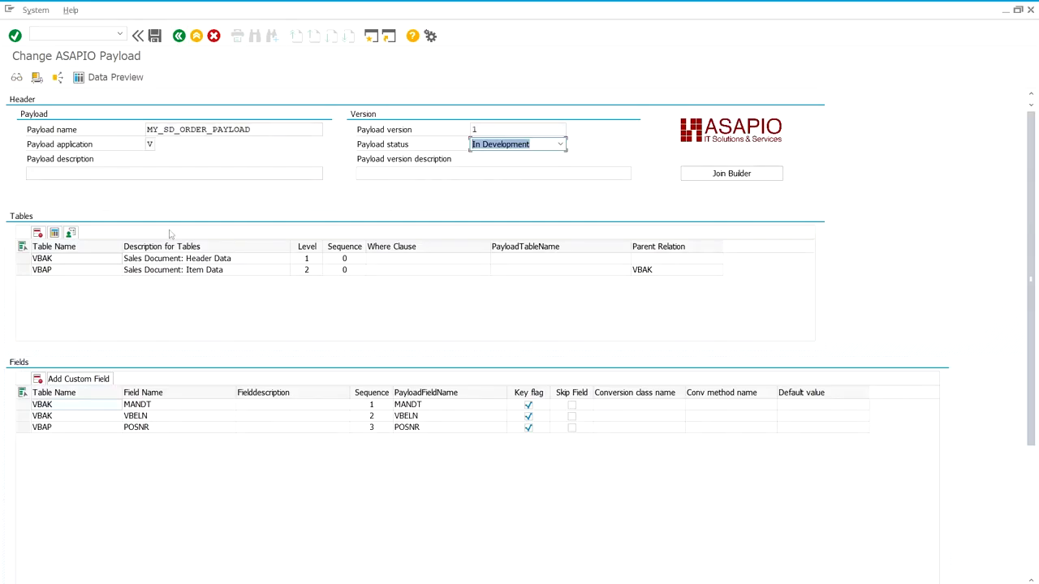
{"action": "left_click", "coordinate": [58, 262]}
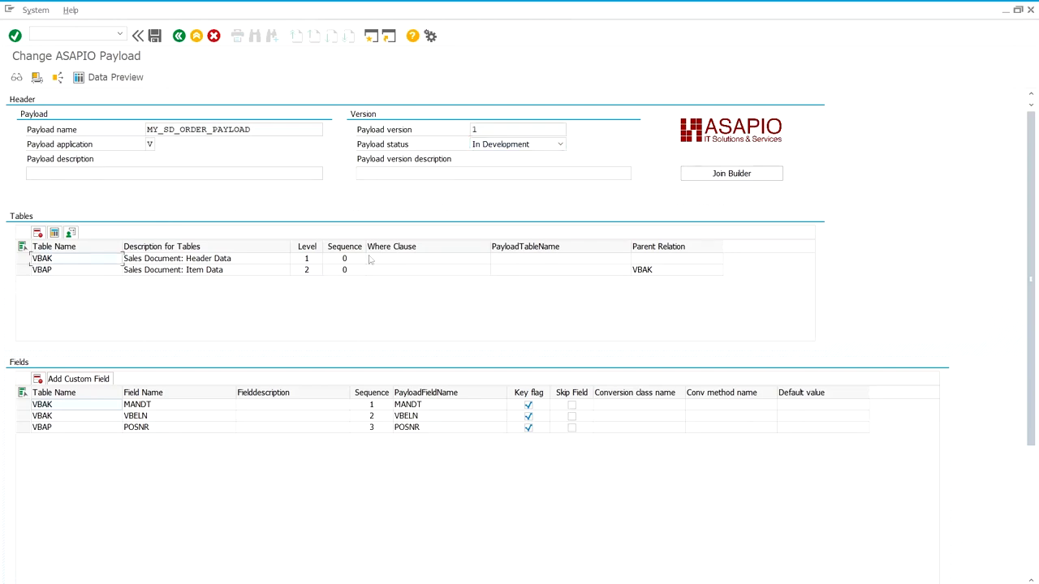
{"action": "left_click", "coordinate": [419, 261]}
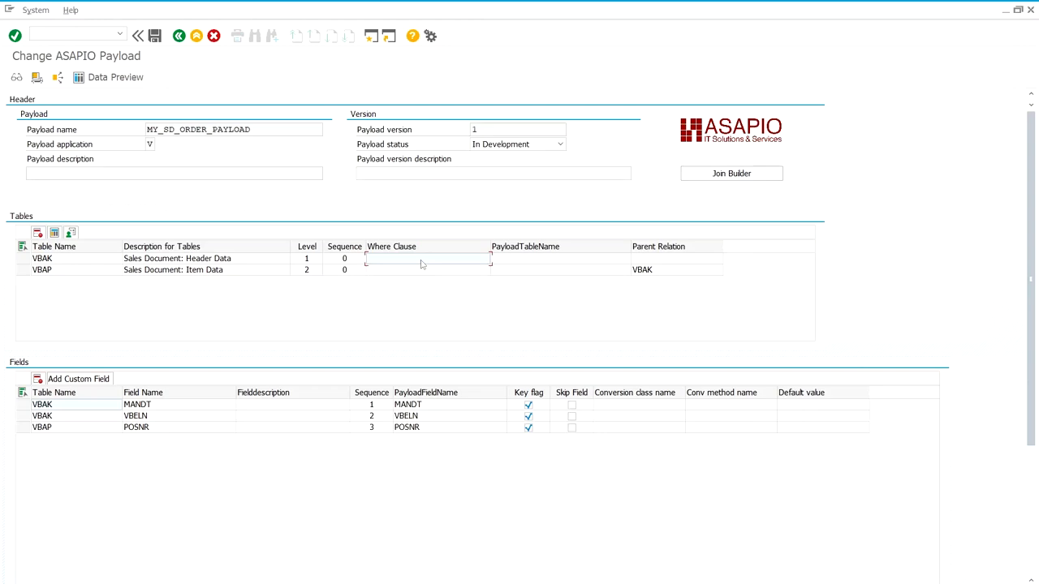
{"action": "left_click", "coordinate": [549, 261]}
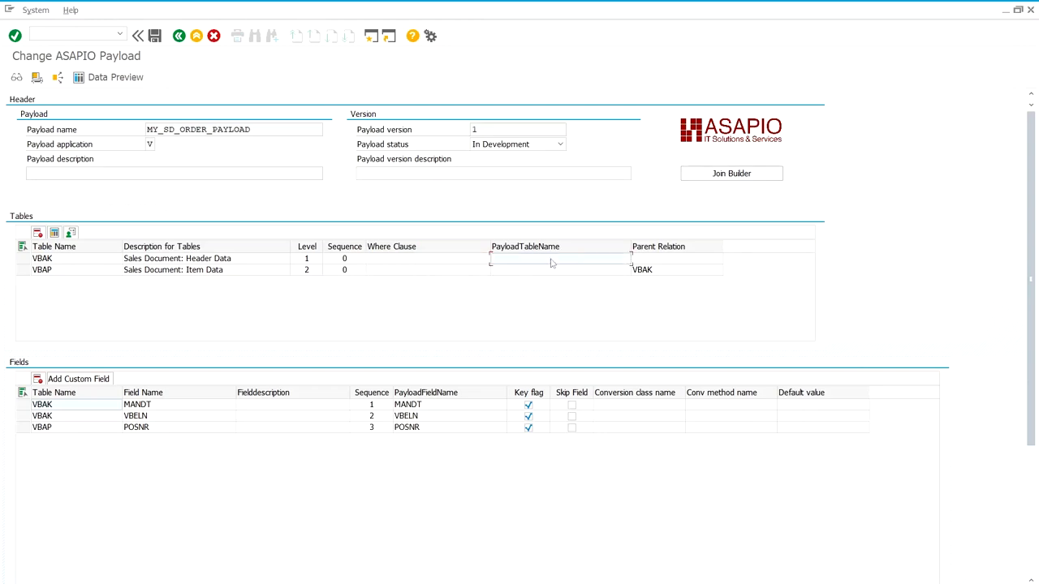
{"action": "type", "text": "Header"}
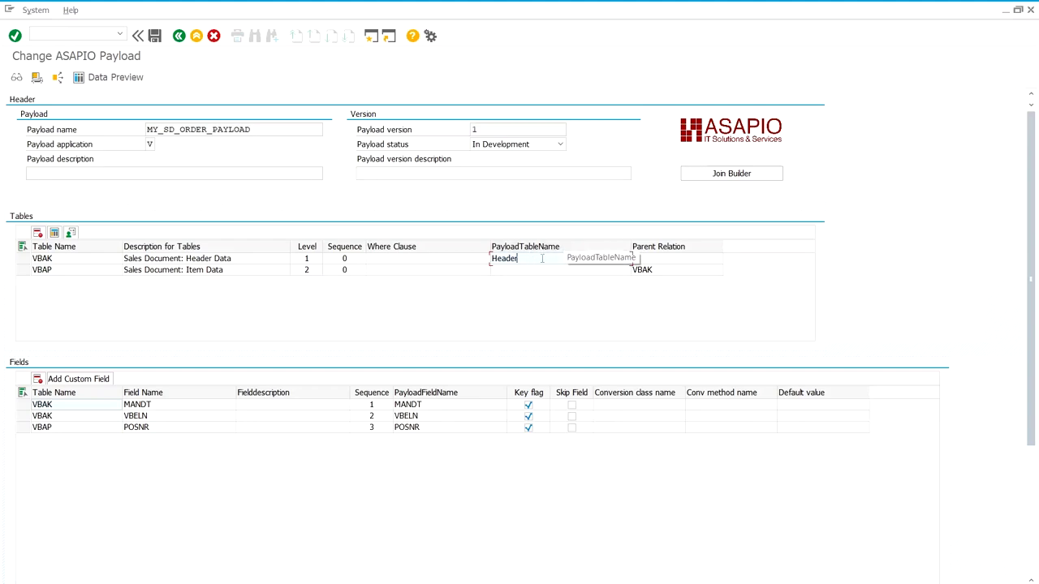
{"action": "left_click", "coordinate": [532, 272]}
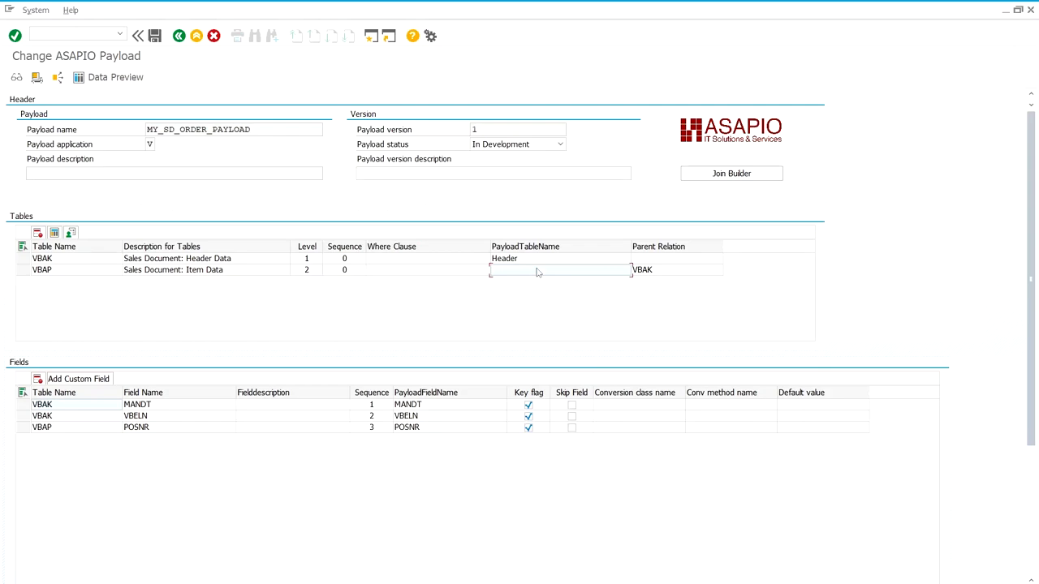
{"action": "left_click", "coordinate": [537, 272]}
Step: Rename the MANDT payload field to CLIENT
{"action": "left_click", "coordinate": [425, 408]}
{"action": "key", "text": "BackSpace"}
{"action": "key", "text": "BackSpace"}
{"action": "key", "text": "BackSpace"}
{"action": "key", "text": "BackSpace"}
{"action": "key", "text": "BackSpace"}
{"action": "type", "text": "CLIENT"}
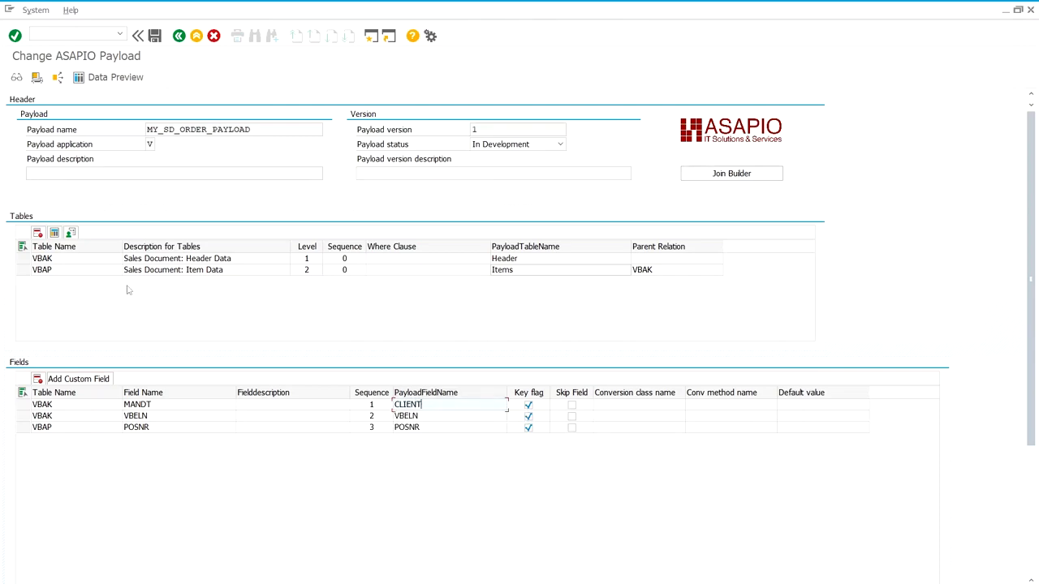
Step: Add VBAK fields ERNAM, BNDDT, TRVOG and GWLDT to the payload
{"action": "left_click", "coordinate": [72, 261]}
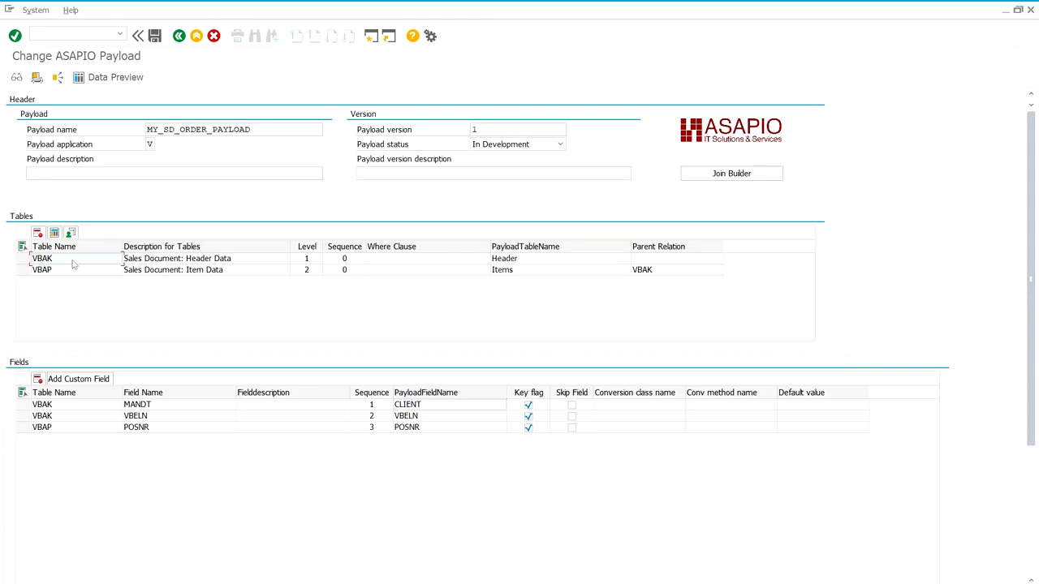
{"action": "double_click", "coordinate": [72, 263]}
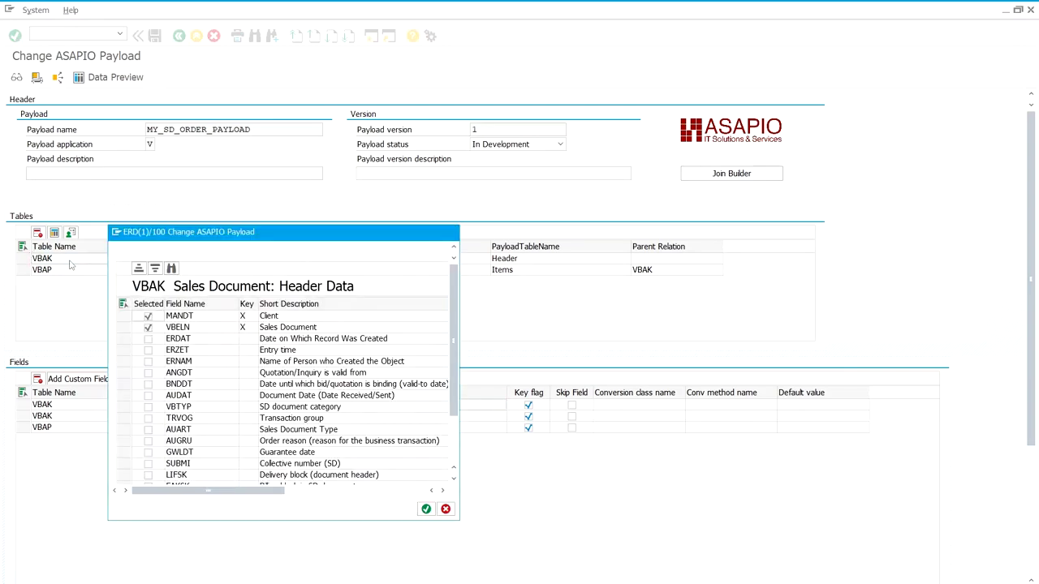
{"action": "left_click", "coordinate": [123, 361], "text": "ctrl"}
{"action": "left_click", "coordinate": [123, 384], "text": "ctrl"}
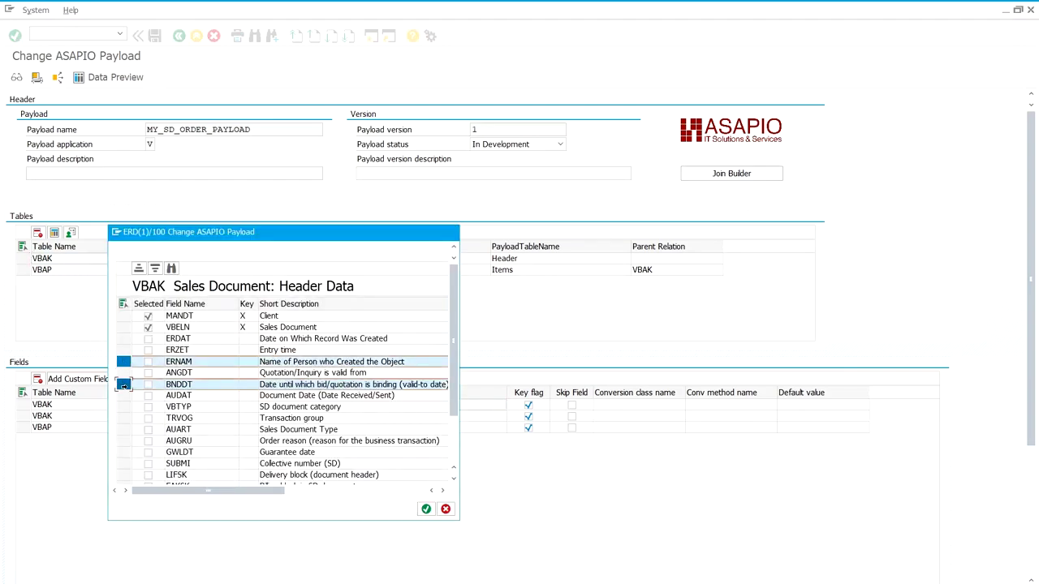
{"action": "left_click", "coordinate": [123, 418], "text": "ctrl"}
{"action": "left_click", "coordinate": [123, 452], "text": "ctrl"}
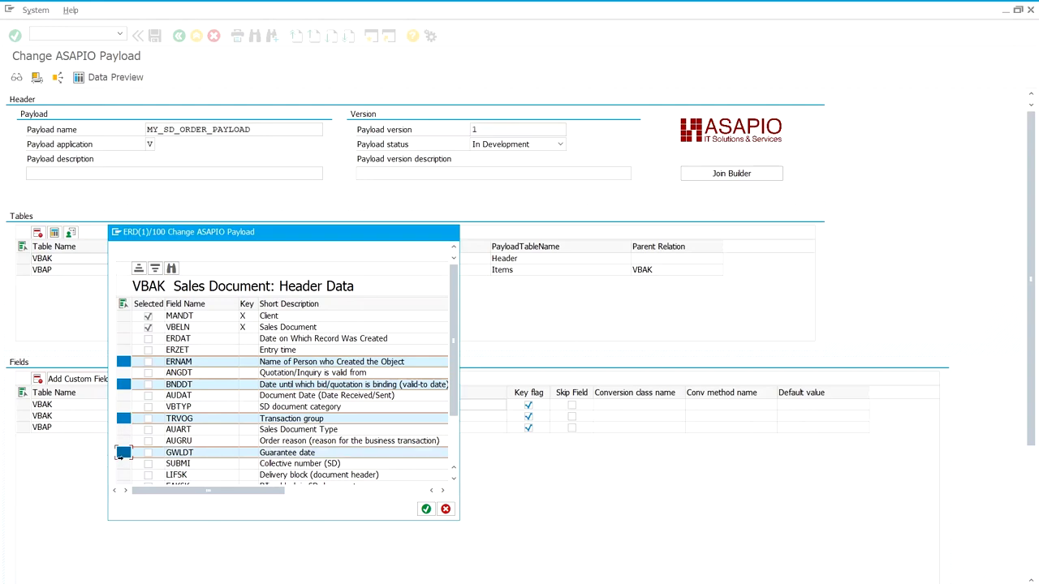
{"action": "left_click", "coordinate": [427, 509]}
Step: Add VBAP fields PMATN, MATKL and LFREL to the payload
{"action": "double_click", "coordinate": [50, 271]}
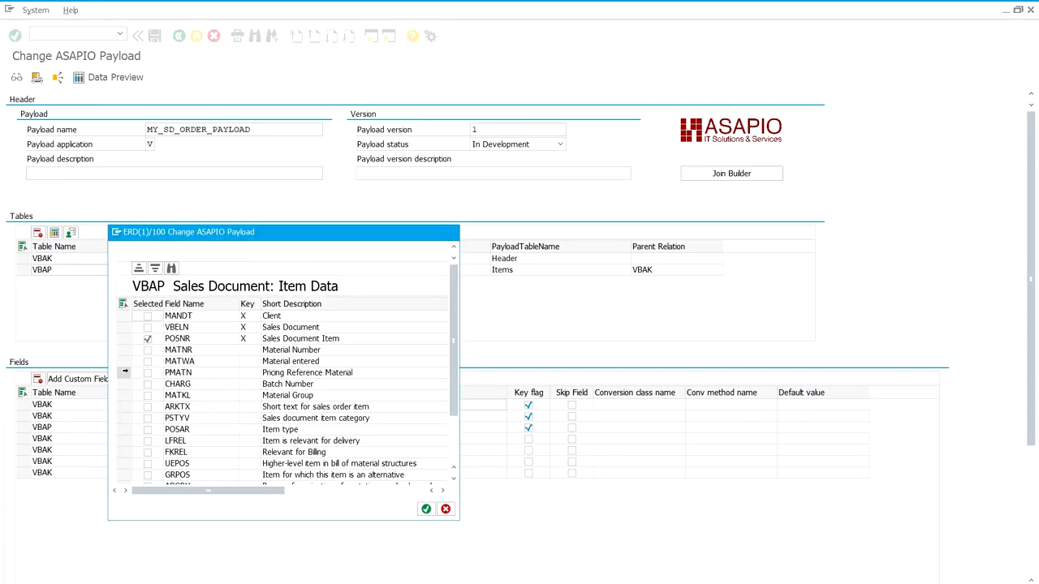
{"action": "left_click", "coordinate": [123, 372], "text": "ctrl"}
{"action": "left_click", "coordinate": [124, 396], "text": "ctrl"}
{"action": "left_click", "coordinate": [122, 441], "text": "ctrl"}
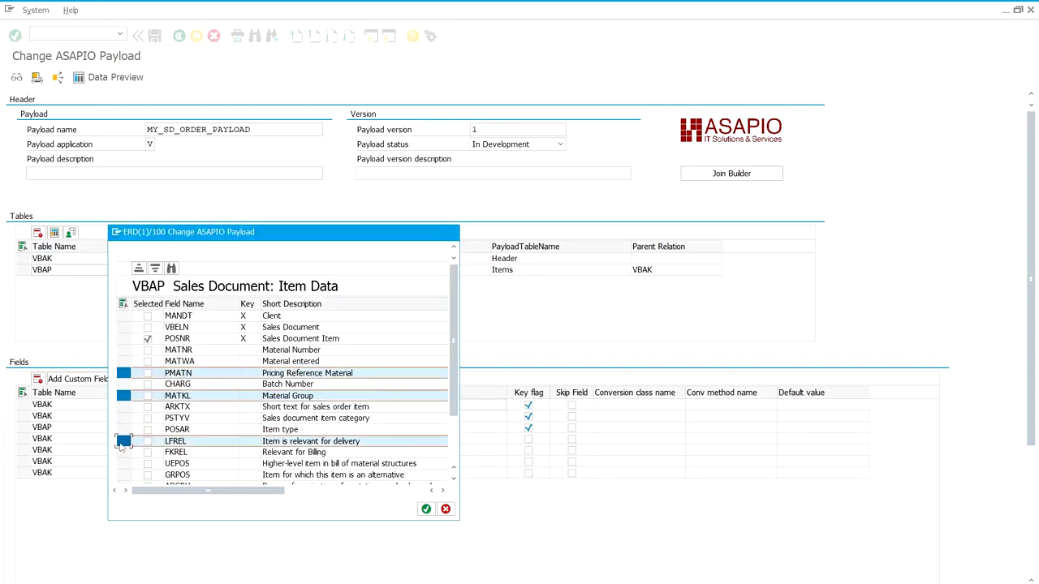
{"action": "left_click", "coordinate": [426, 509]}
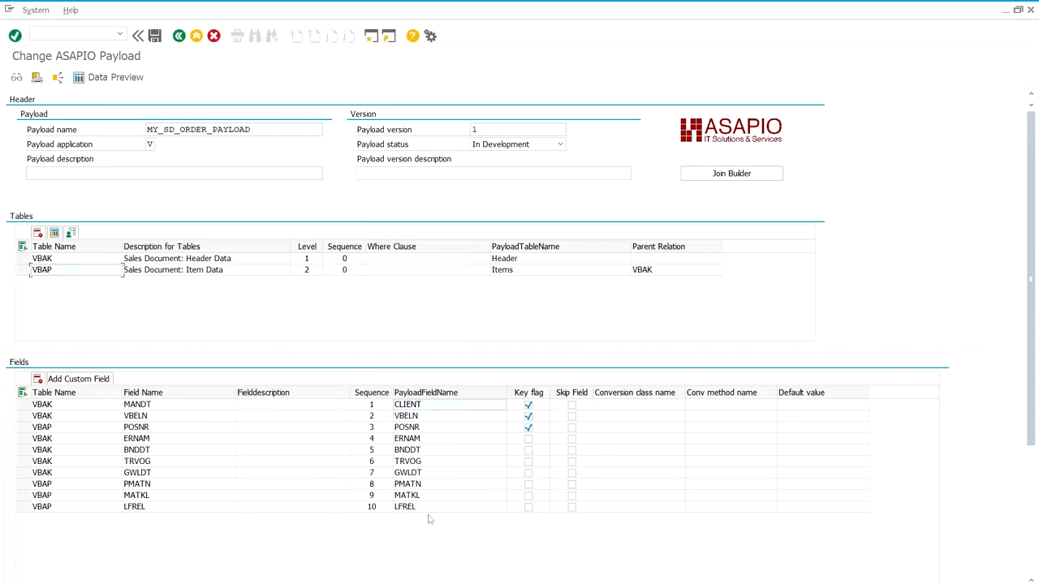
Step: Save the payload and copy the name MY_SD_ORDER_PAYLOAD
{"action": "left_click", "coordinate": [154, 37]}
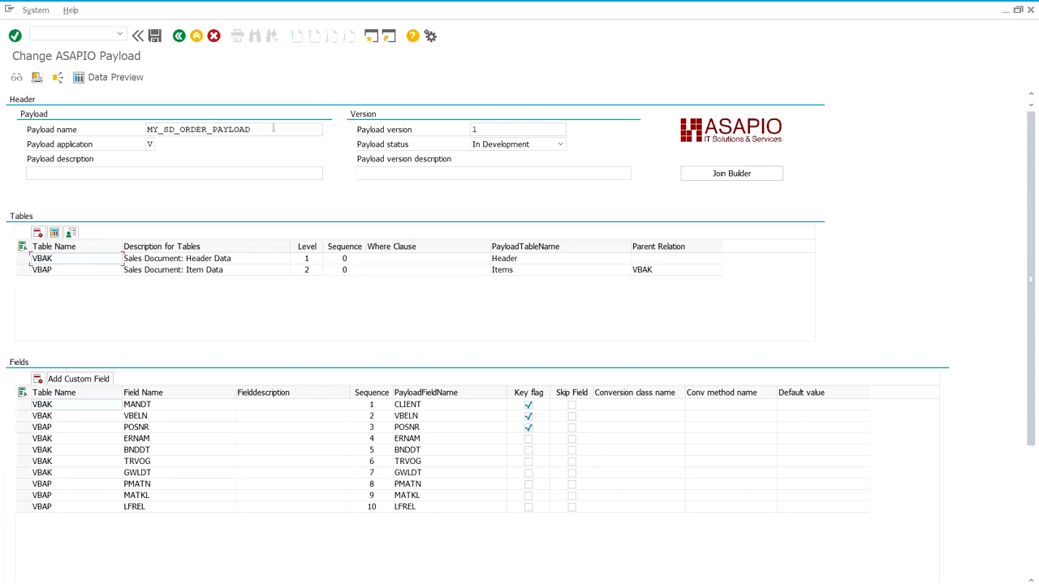
{"action": "left_click_drag", "start_coordinate": [249, 128], "coordinate": [33, 119]}
{"action": "key", "text": "ctrl+c"}
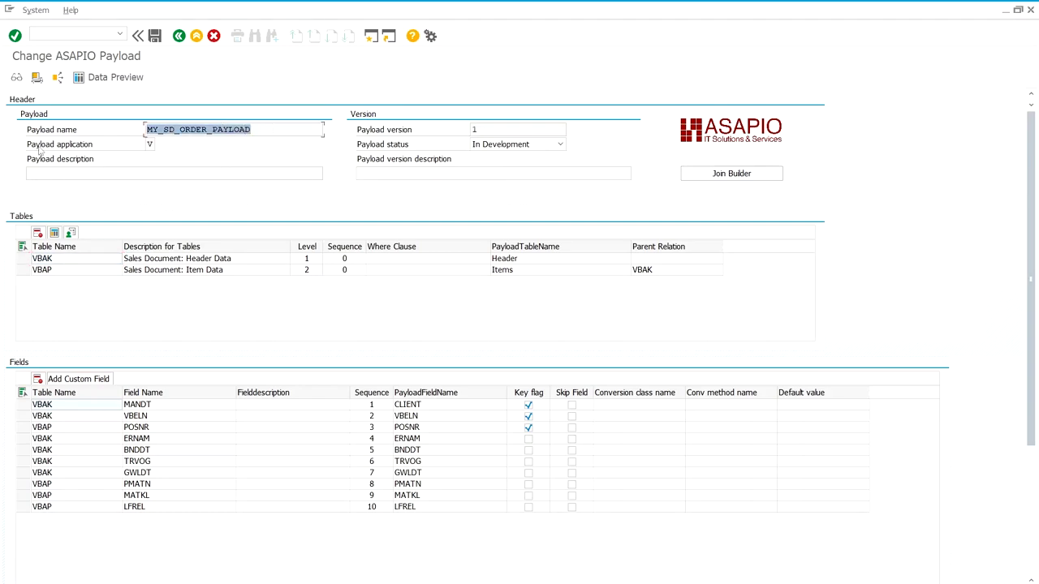
{"action": "left_click", "coordinate": [41, 150]}
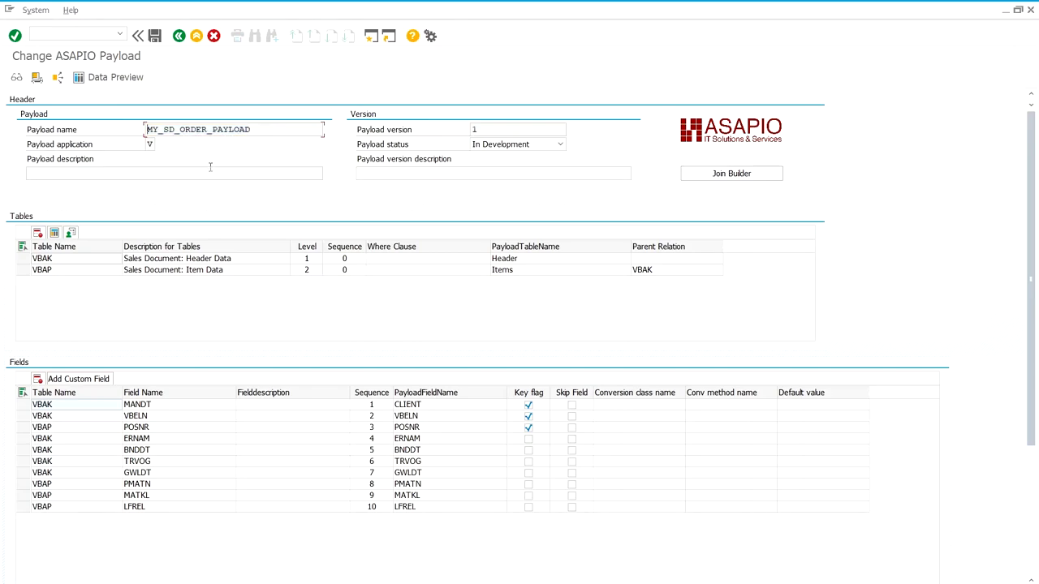
Step: Link outbound object SALES_ORDER_AEM to payload view MY_SD_ORDER_PAYLOAD version 1 and save
{"action": "left_click", "coordinate": [1004, 15]}
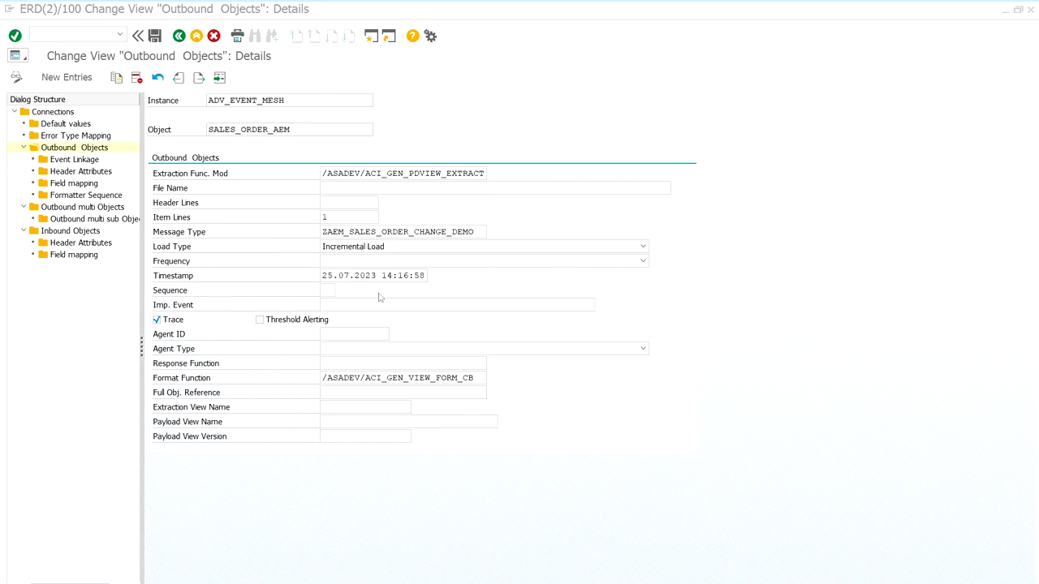
{"action": "left_click", "coordinate": [332, 423]}
{"action": "key", "text": "ctrl+v"}
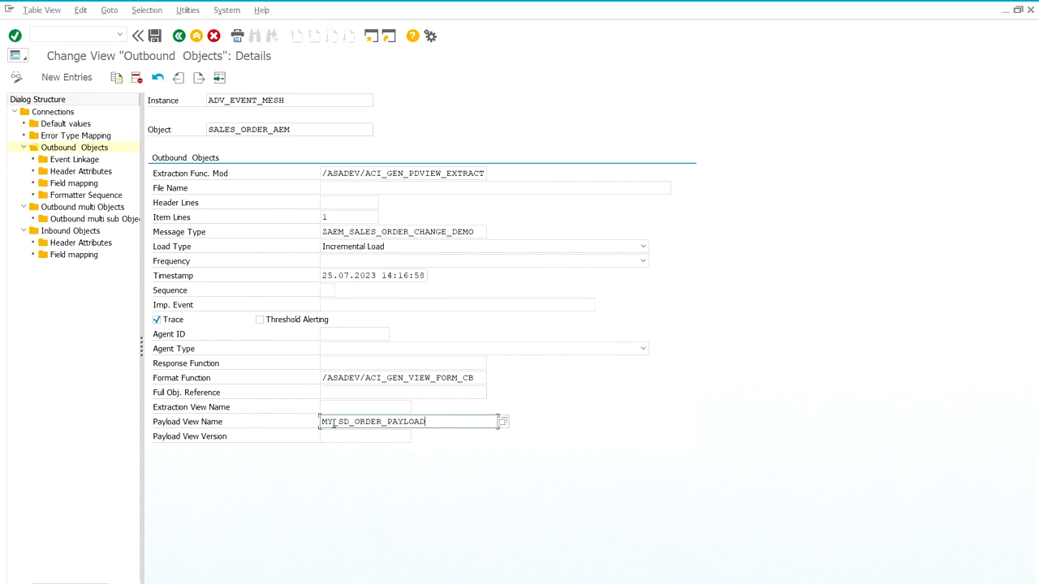
{"action": "left_click", "coordinate": [332, 435]}
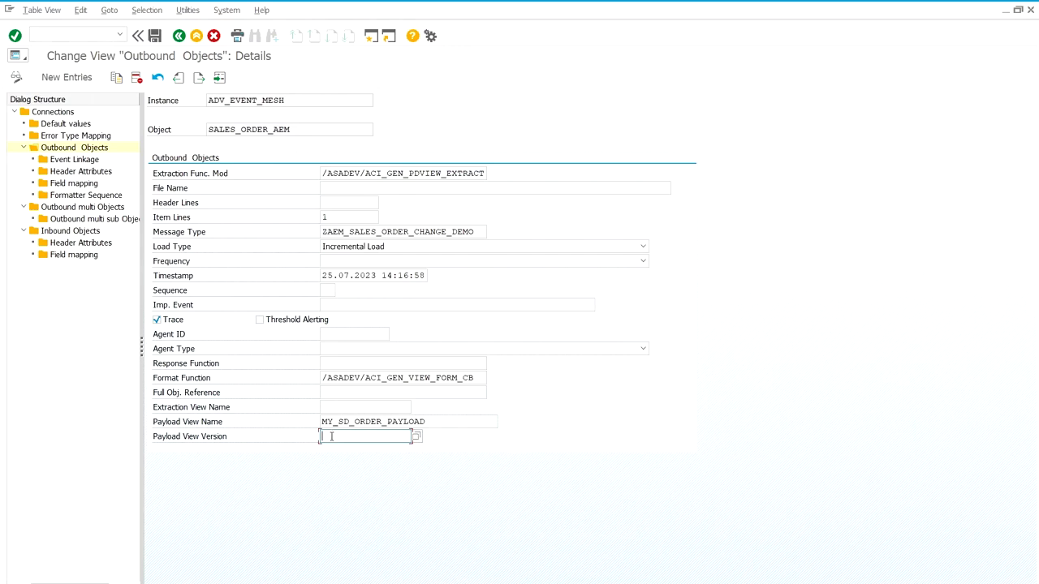
{"action": "type", "text": "1"}
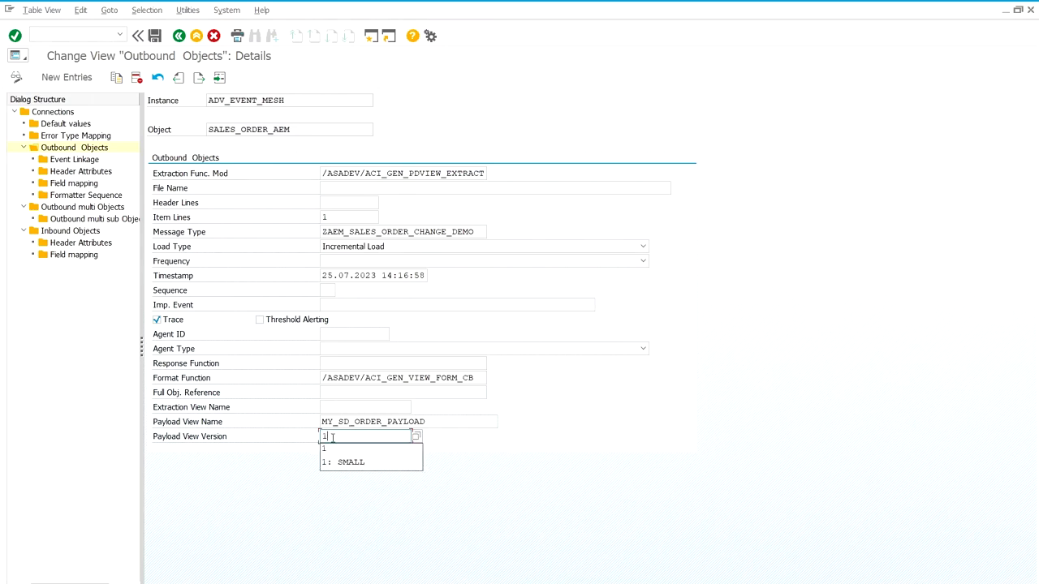
{"action": "left_click", "coordinate": [428, 422]}
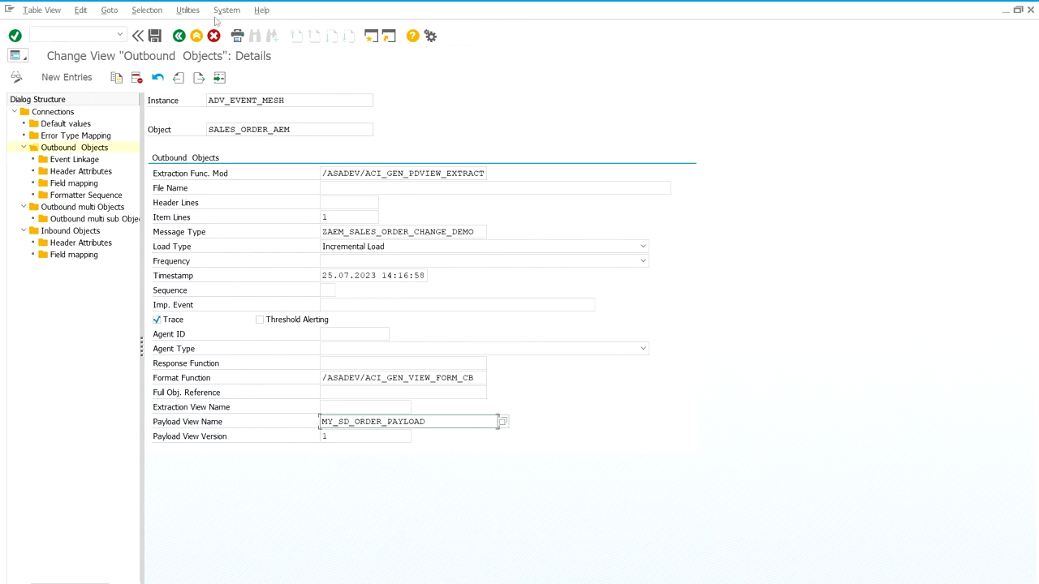
{"action": "left_click", "coordinate": [155, 36]}
{"action": "left_click", "coordinate": [94, 37]}
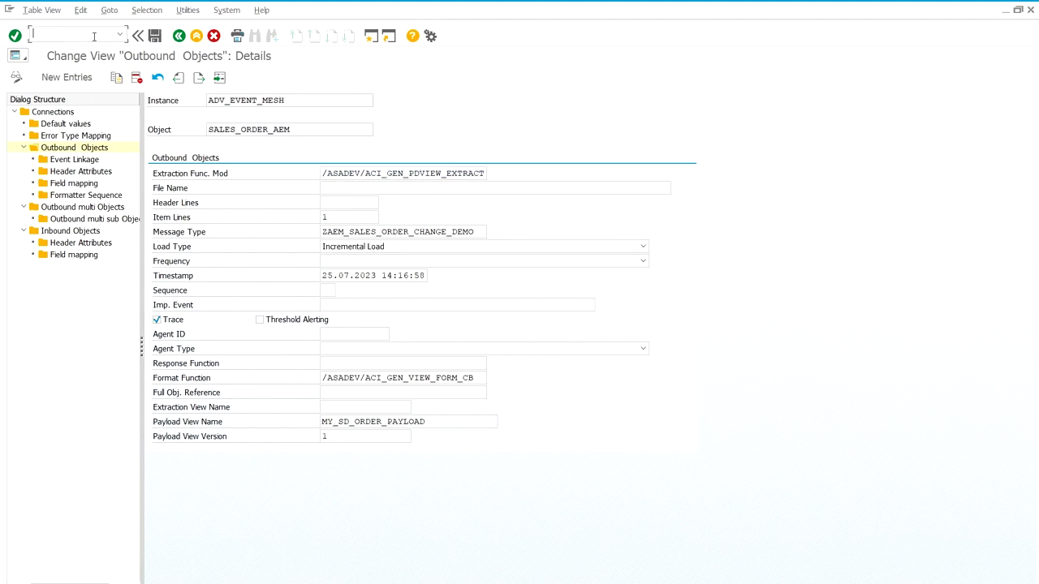
{"action": "type", "text": "/ova02"}
Step: In VA02, change rush order 5082's item 40 quantity from 5 to 7 and save
{"action": "key", "text": "Return"}
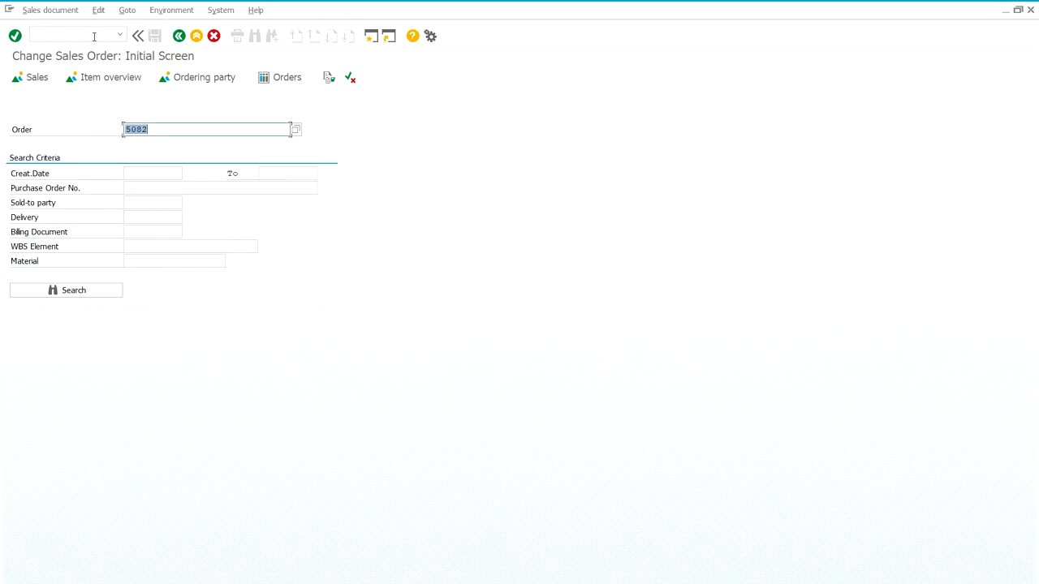
{"action": "key", "text": "Return"}
{"action": "key", "text": "Return"}
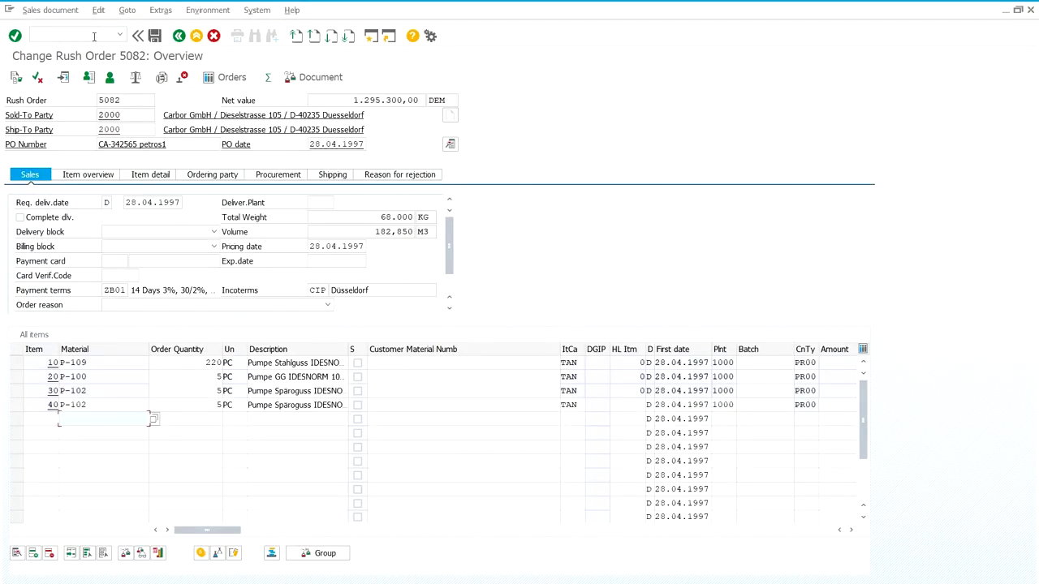
{"action": "left_click", "coordinate": [218, 405]}
{"action": "type", "text": "7"}
{"action": "key", "text": "Return"}
{"action": "left_click", "coordinate": [155, 37]}
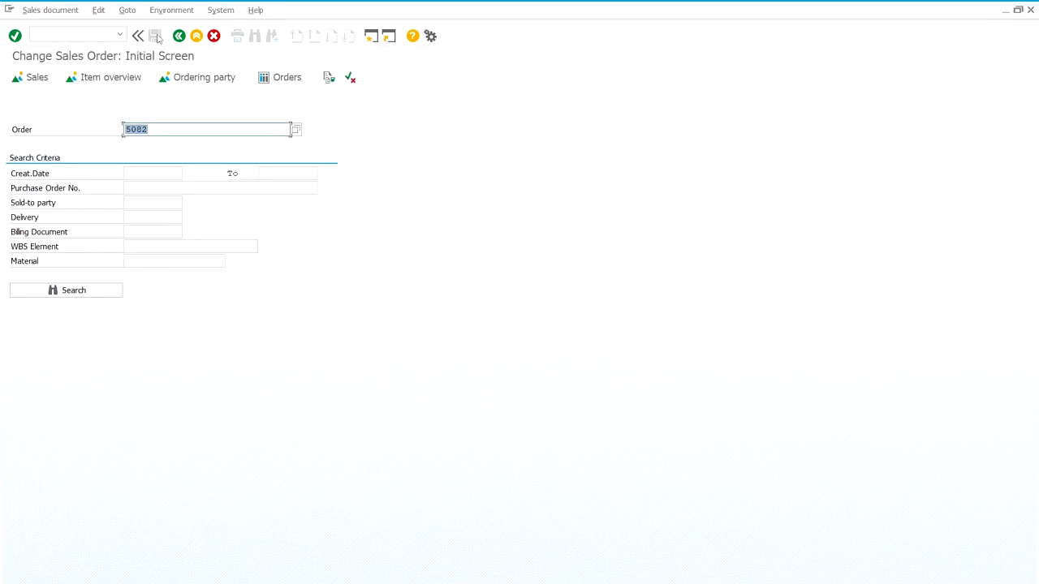
{"action": "left_click", "coordinate": [87, 36]}
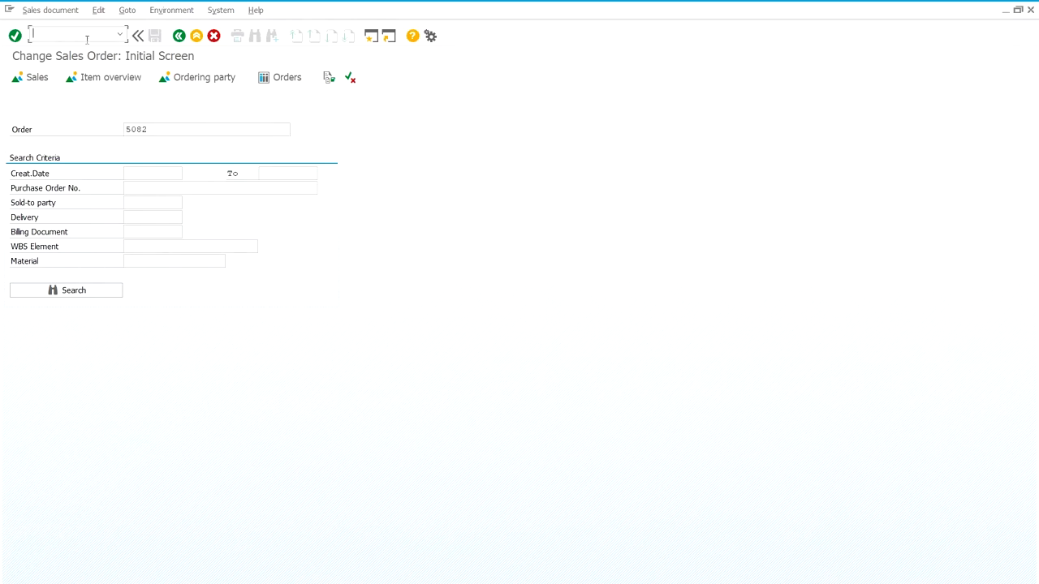
Step: In the ACI Monitor, list SALES_ORDER_AEM messages sent to ADV_EVENT_MESH and select the newest
{"action": "key", "text": "Down"}
{"action": "key", "text": "Down"}
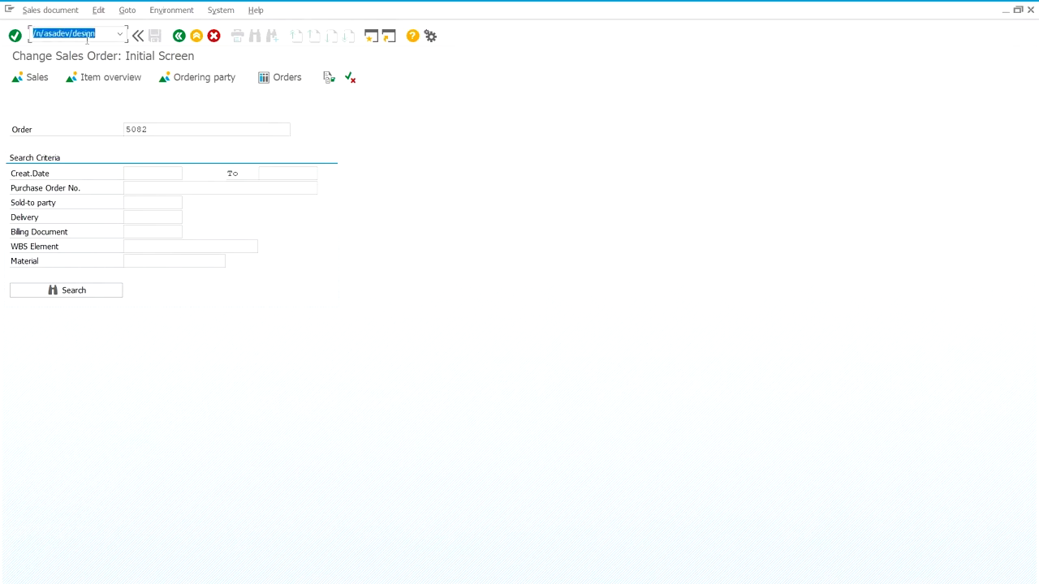
{"action": "key", "text": "Down"}
{"action": "key", "text": "Return"}
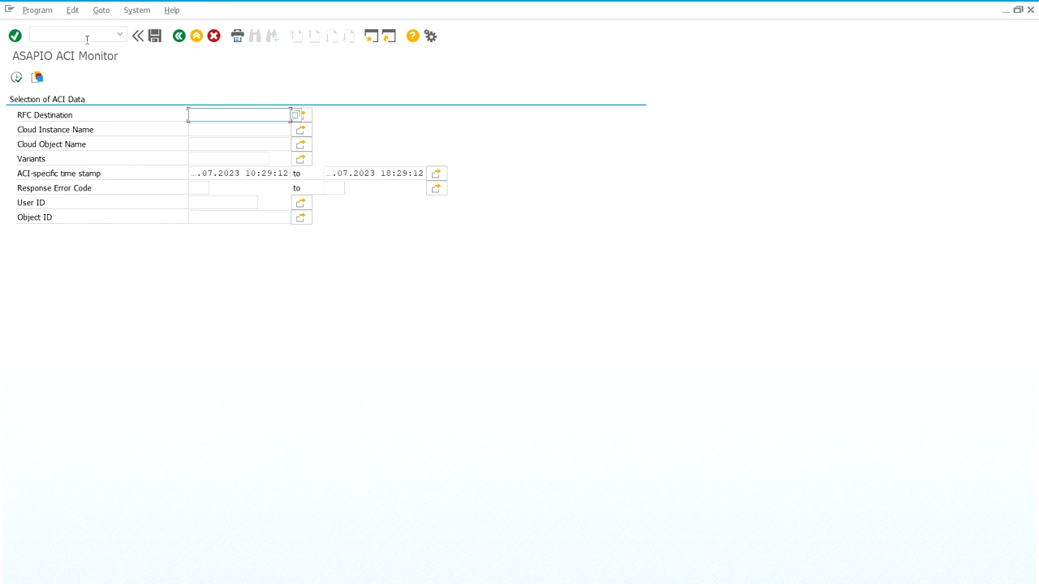
{"action": "key", "text": "Tab"}
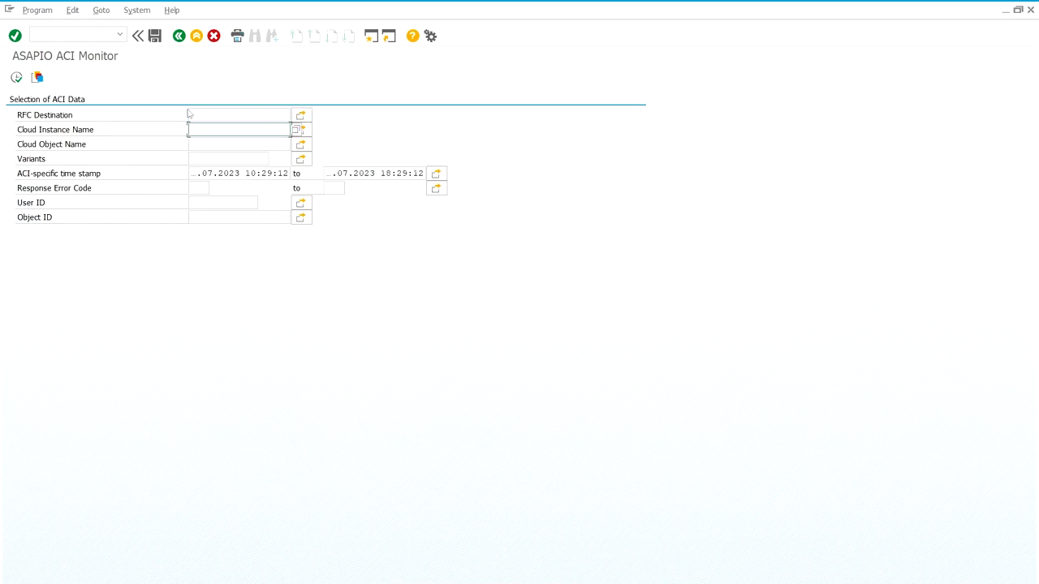
{"action": "key", "text": "BackSpace"}
{"action": "key", "text": "Return"}
{"action": "key", "text": "Tab"}
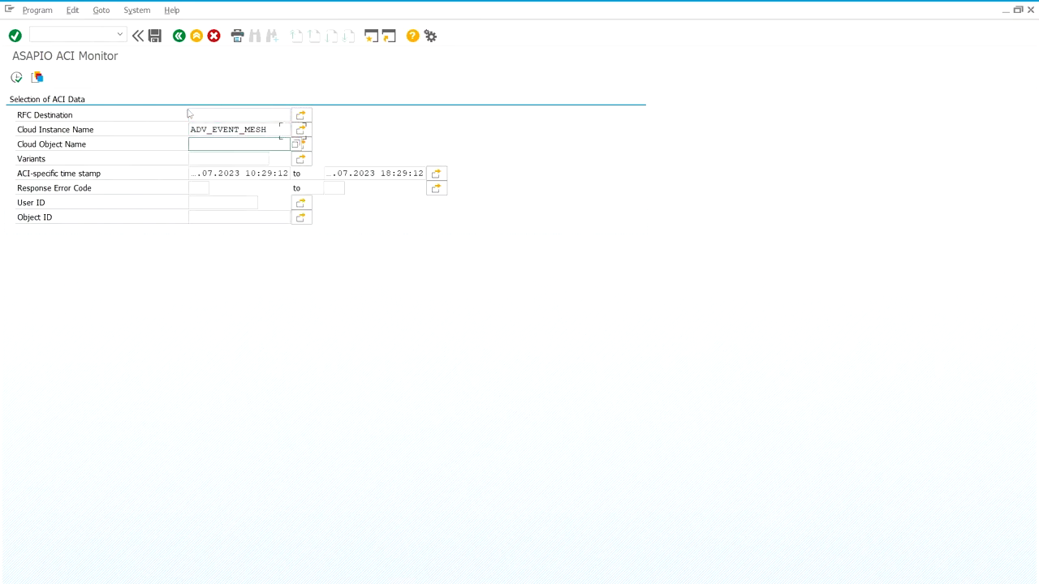
{"action": "key", "text": "BackSpace"}
{"action": "key", "text": "Return"}
{"action": "key", "text": "F8"}
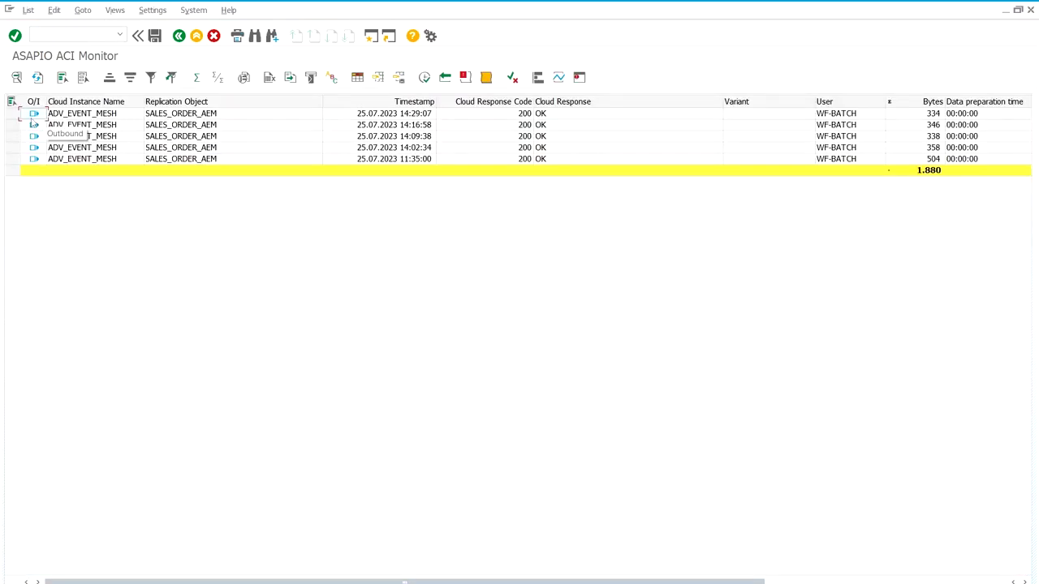
{"action": "left_click", "coordinate": [11, 113]}
{"action": "left_click", "coordinate": [114, 9]}
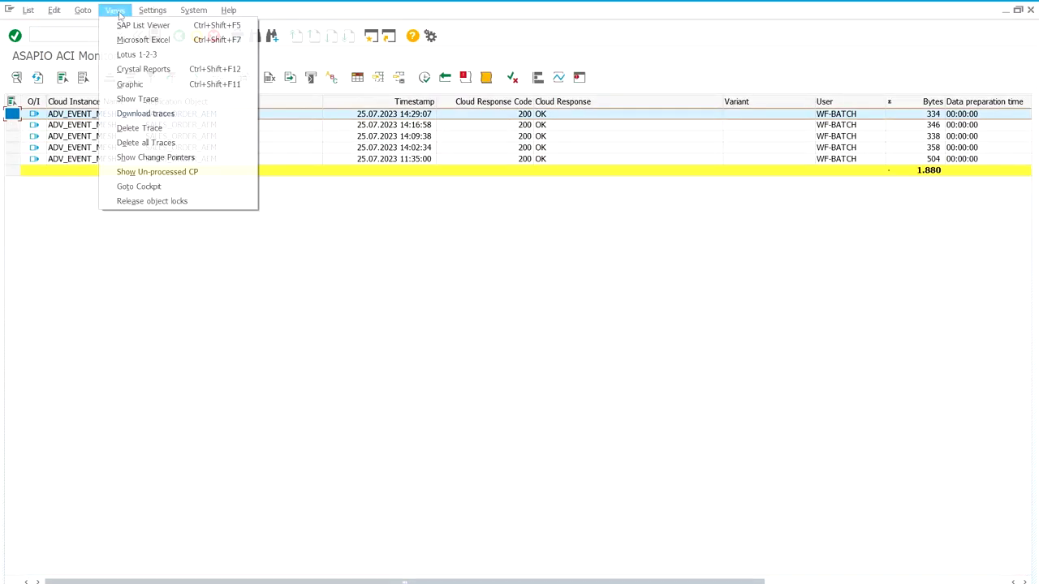
Step: Show the newest message's trace and highlight the Header, CLIENT and Items entries in its JSON
{"action": "left_click", "coordinate": [140, 99]}
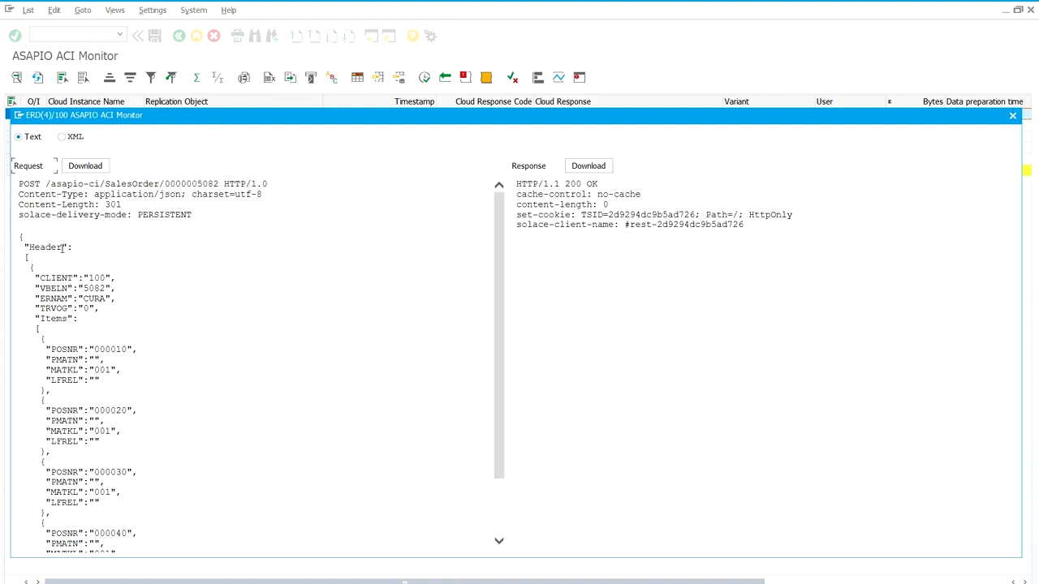
{"action": "left_click_drag", "start_coordinate": [62, 248], "coordinate": [31, 254]}
{"action": "left_click_drag", "start_coordinate": [73, 278], "coordinate": [40, 279]}
{"action": "left_click_drag", "start_coordinate": [69, 319], "coordinate": [40, 319]}
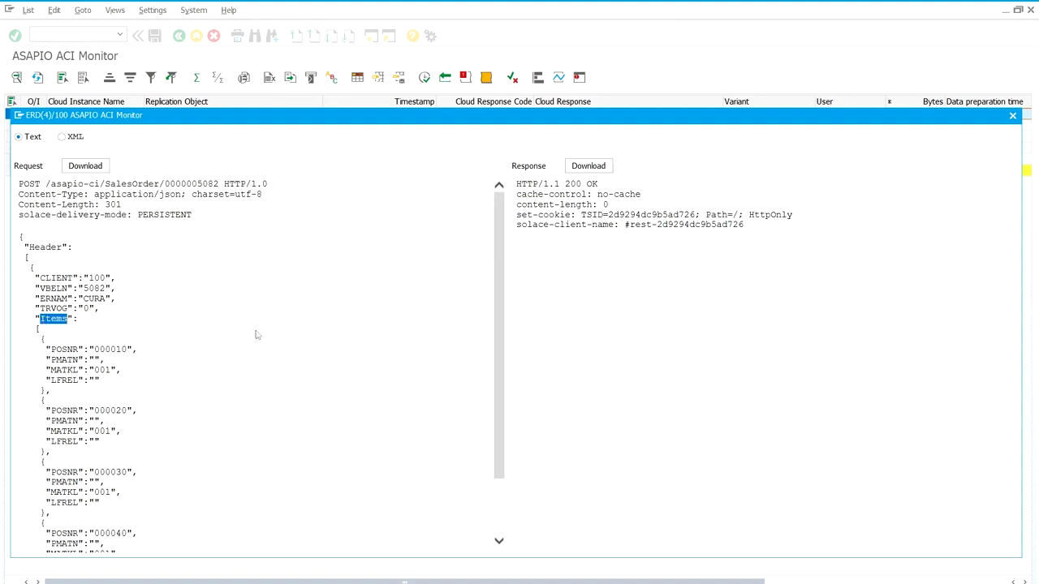